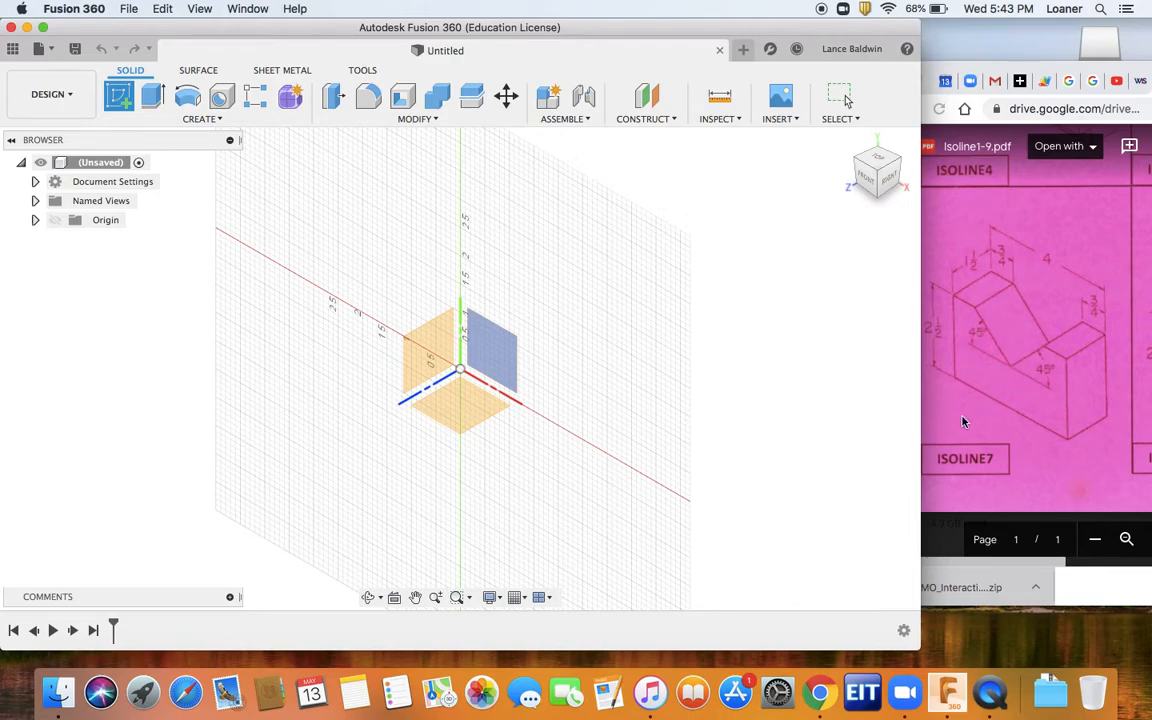
# - Start a sketch on the front plane and draw a rectangle from the origin, 2.5 in high and 4 in wide
pyautogui.click(497, 369)
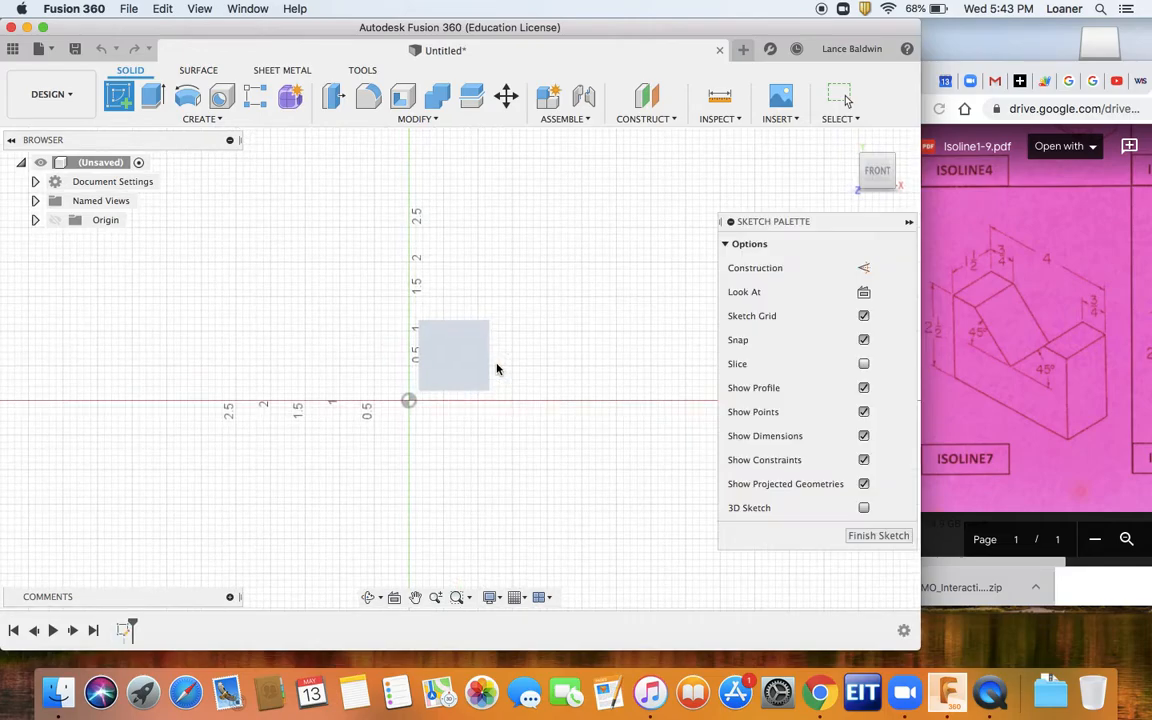
pyautogui.moveTo(581, 380); pyautogui.dragTo(402, 380, button='middle')
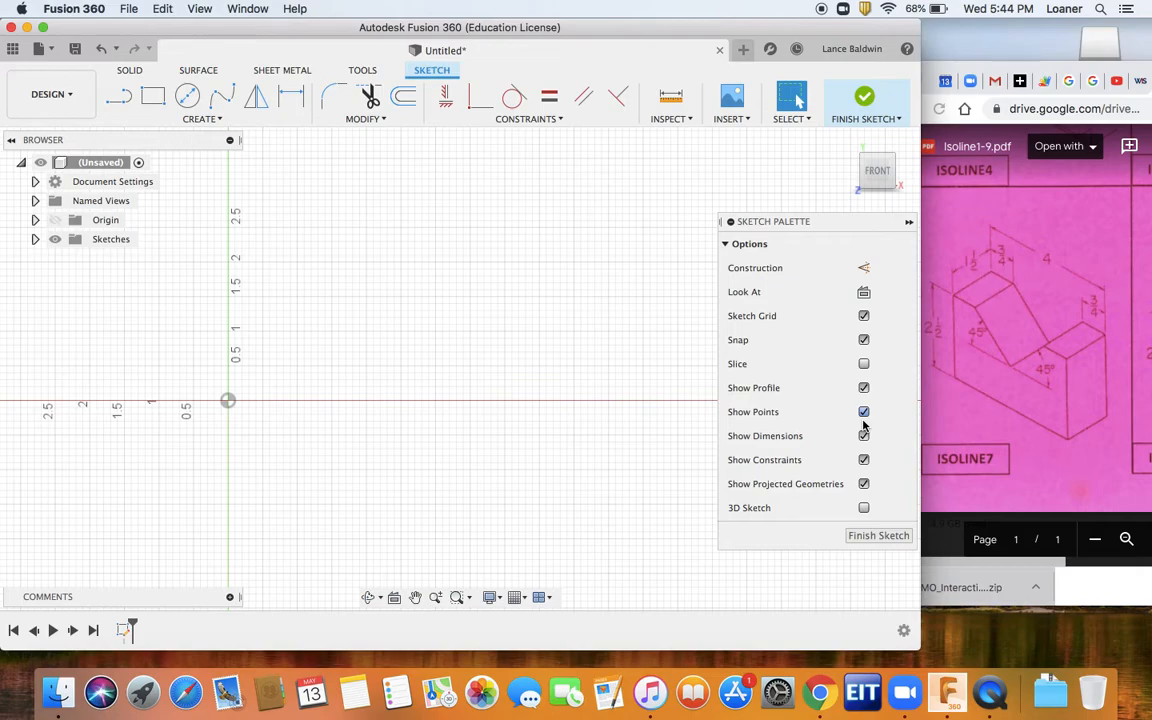
pyautogui.press('r')
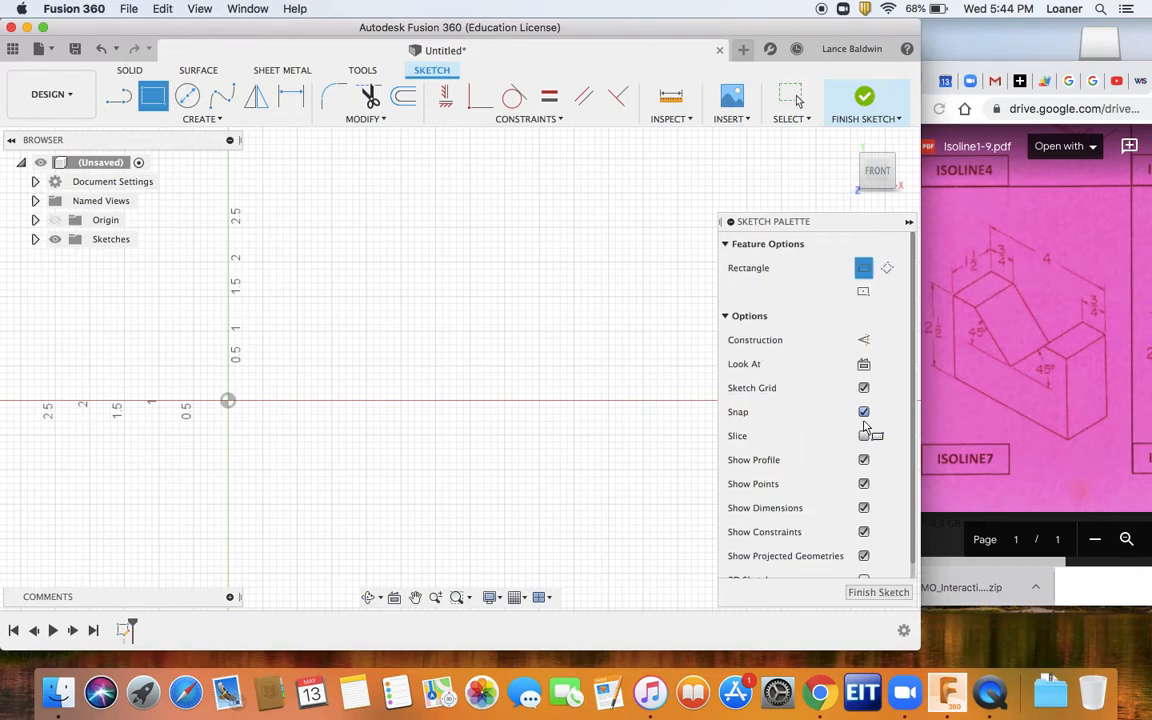
pyautogui.click(229, 401)
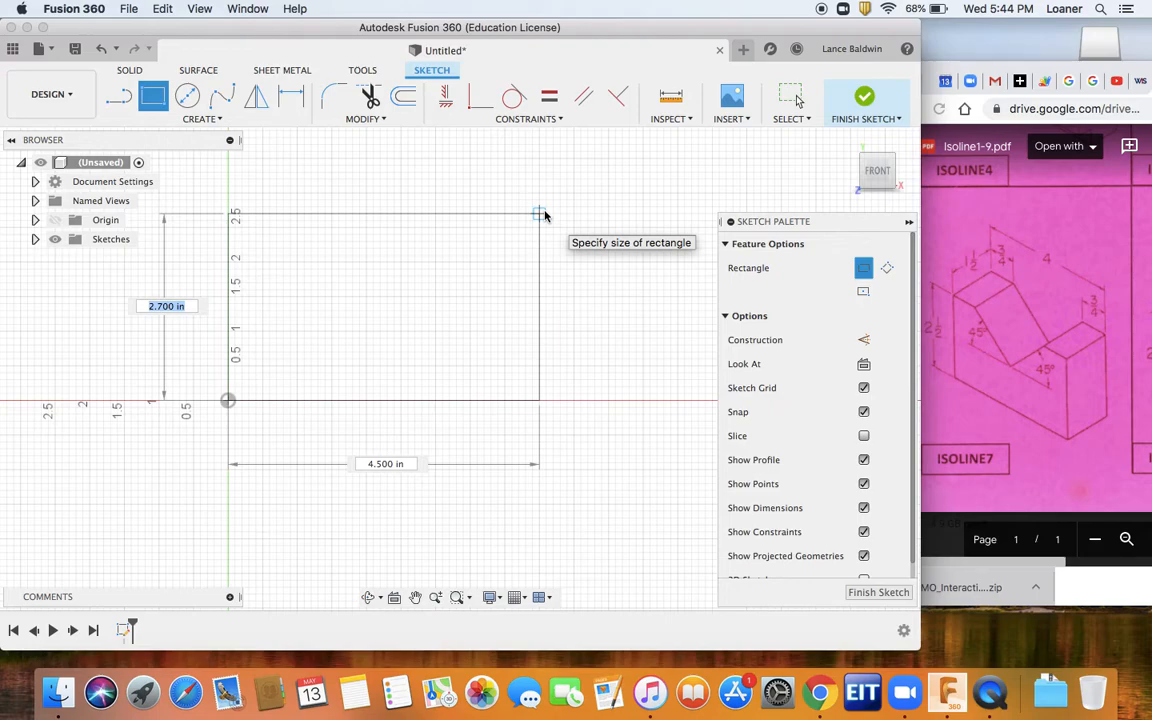
pyautogui.write('2.5')
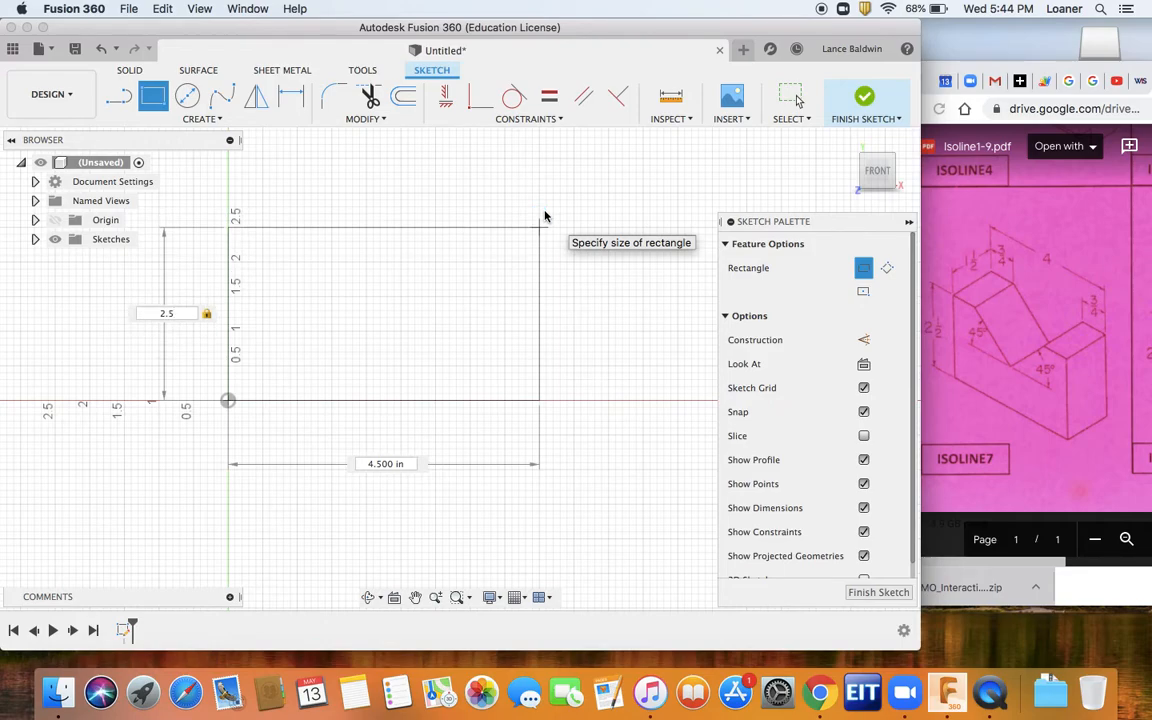
pyautogui.press('Tab')
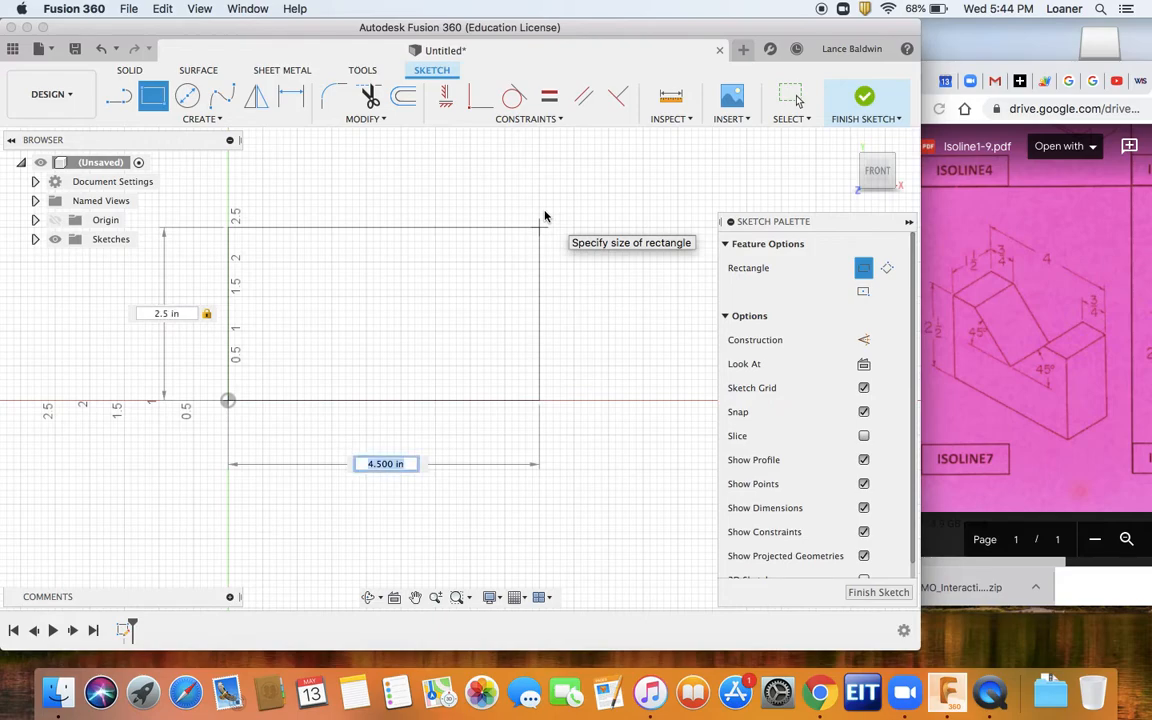
pyautogui.write('4')
pyautogui.press('Return')
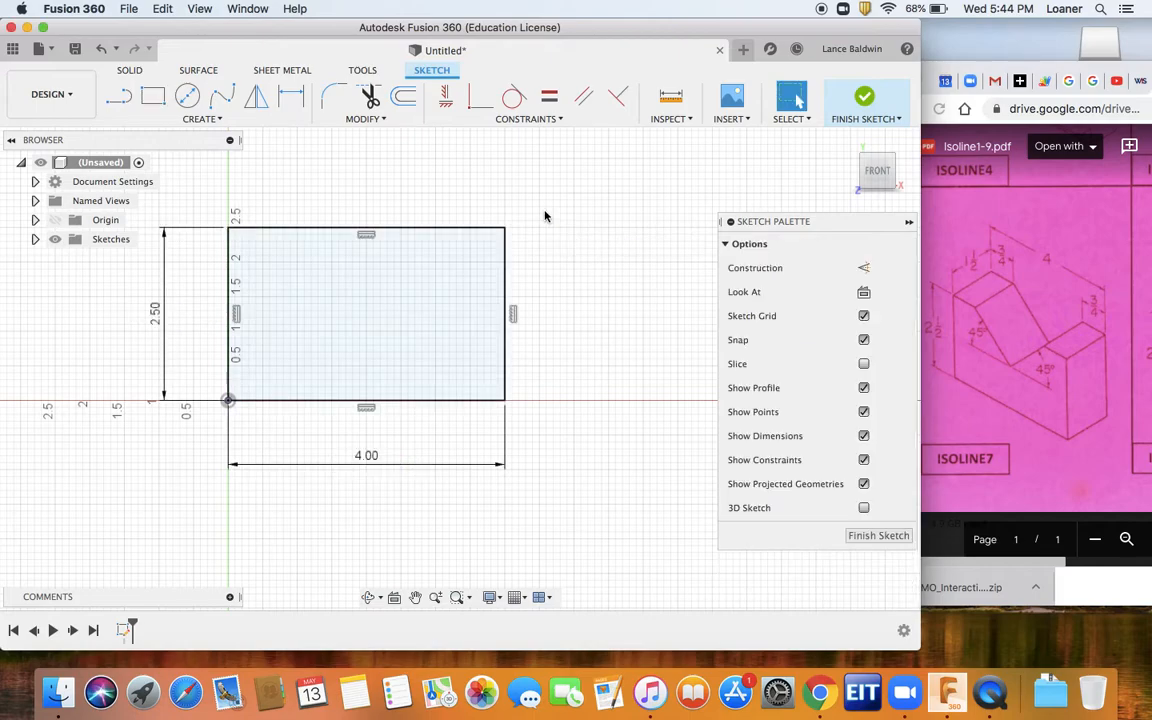
# - Place two sketch points on the rectangle's top edge, about 0.95 in from its left corner and about 1.4 in from its right corner
pyautogui.moveTo(518, 302)
pyautogui.mouseDown(button='middle')
pyautogui.moveTo(590, 315)
pyautogui.moveTo(587, 331)
pyautogui.mouseUp(button='middle')
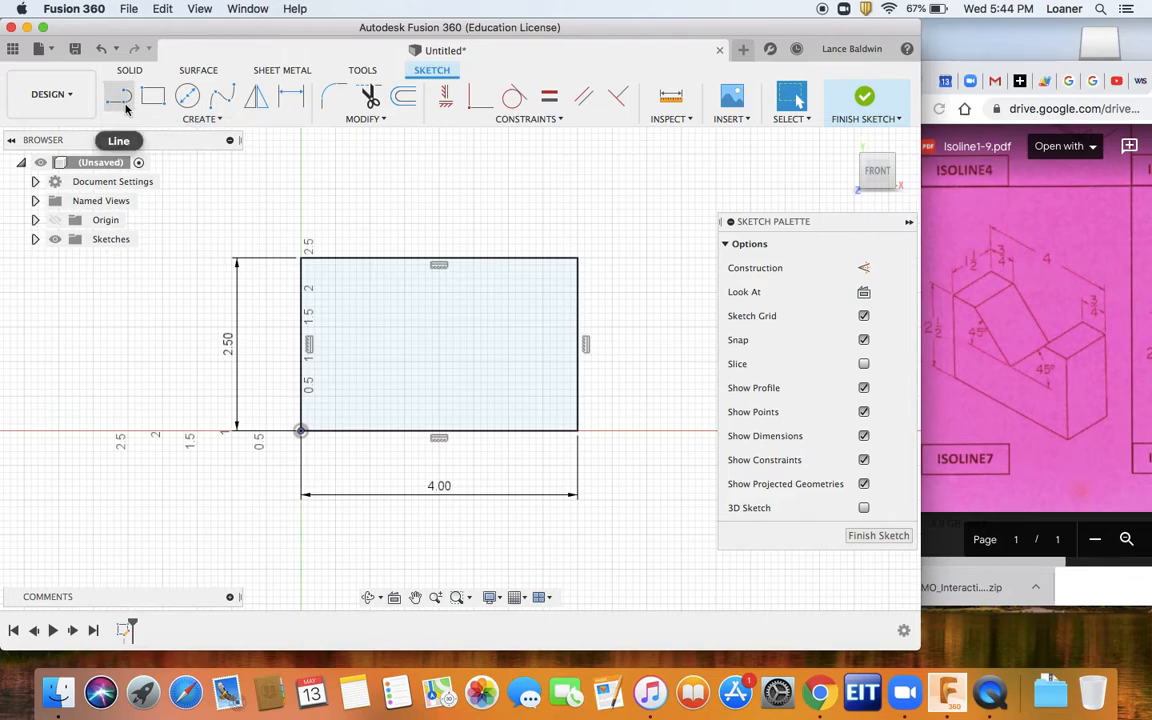
pyautogui.click(190, 118)
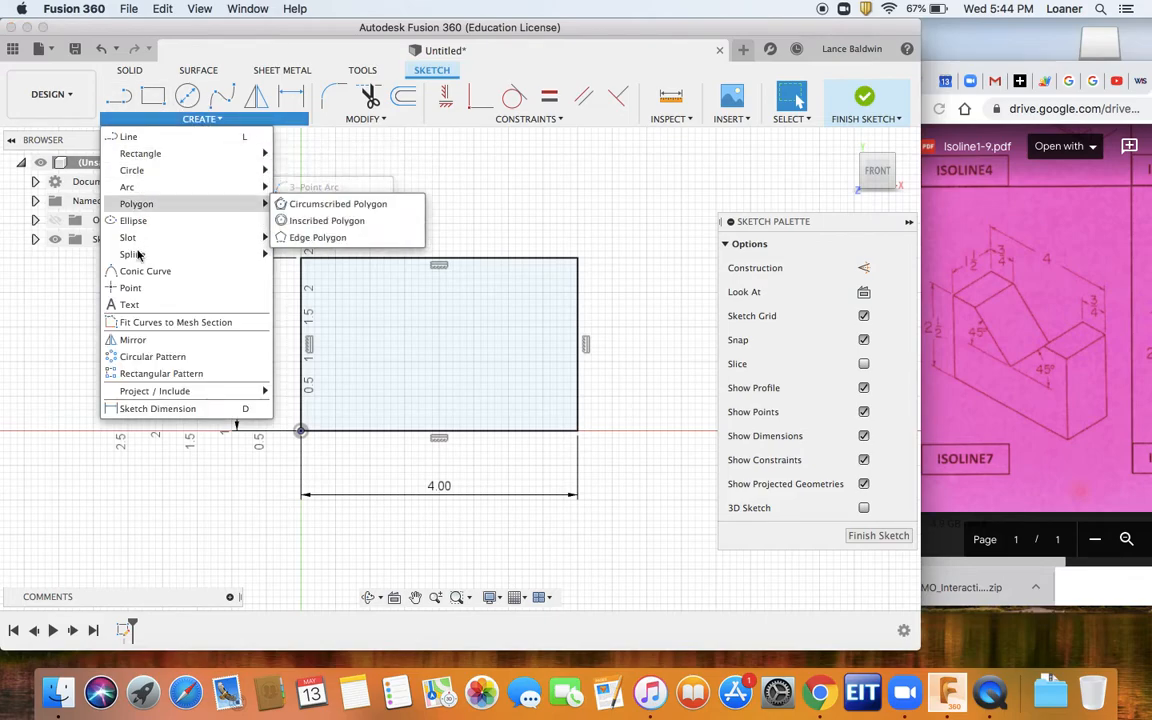
pyautogui.click(134, 287)
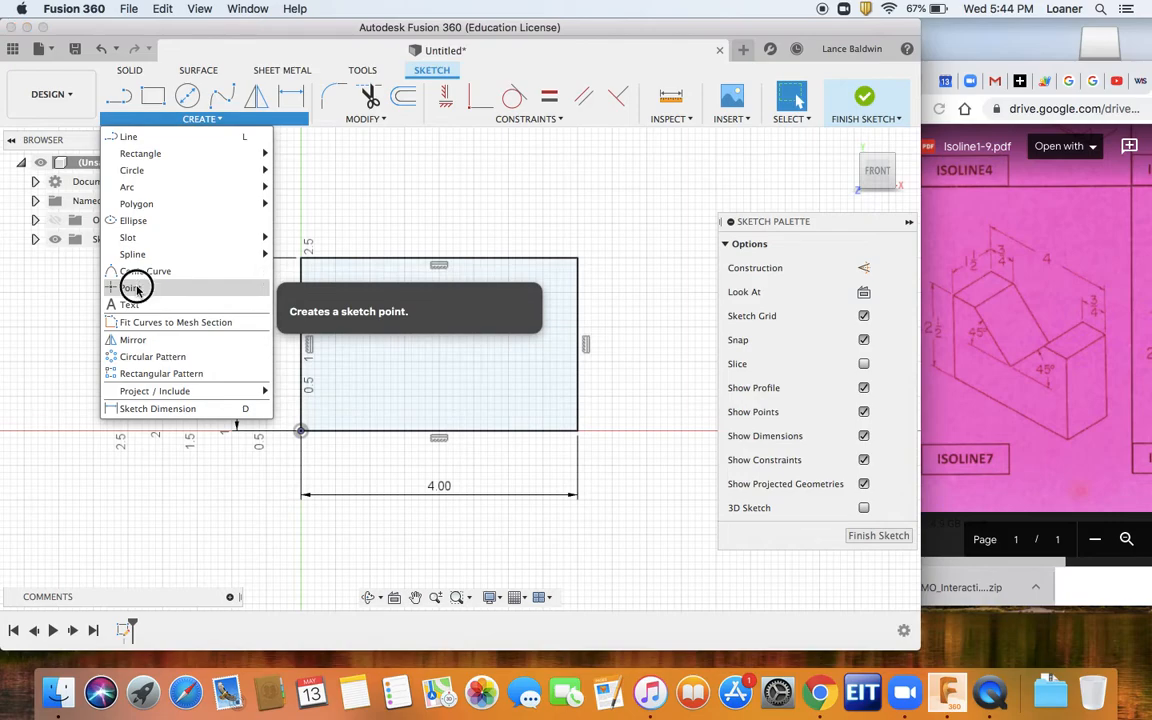
pyautogui.click(367, 259)
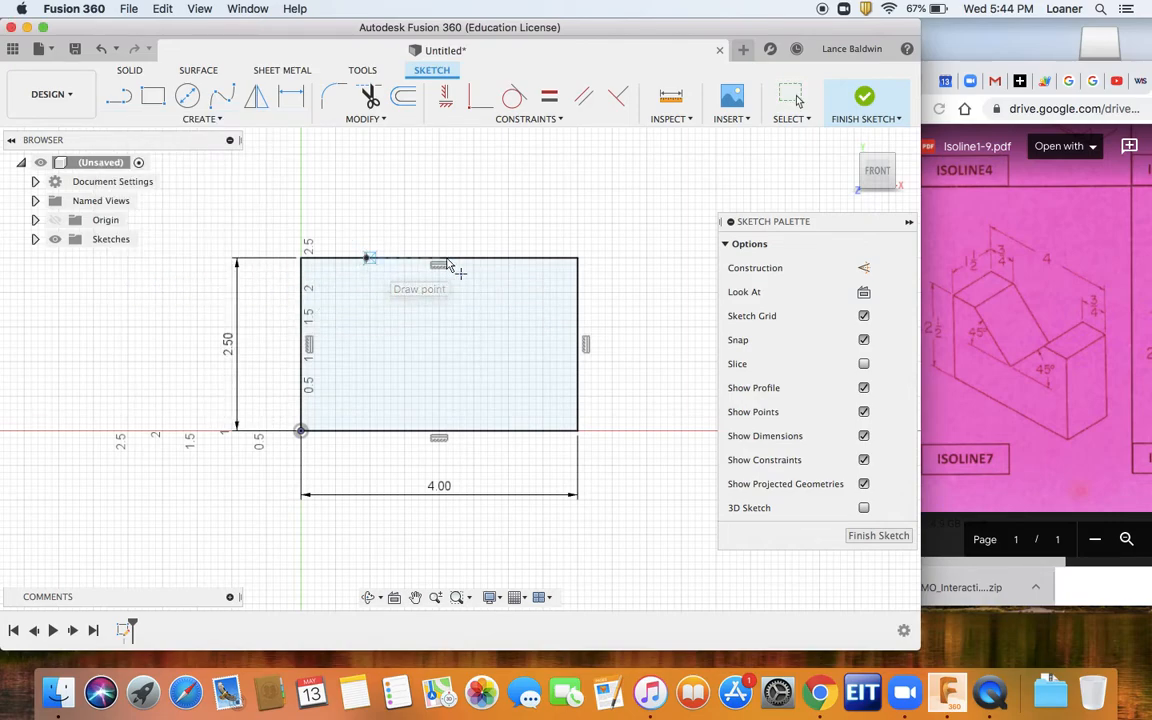
pyautogui.click(481, 259)
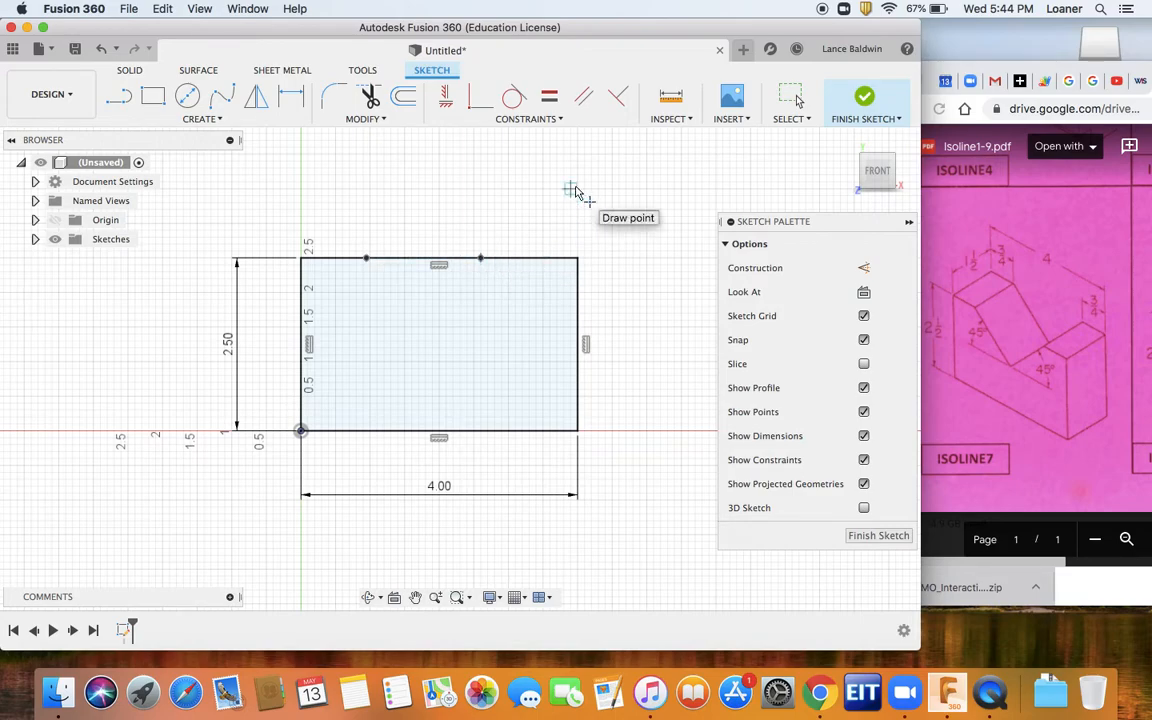
# - Dimension the left sketch point 0.75 in from the rectangle's top-left corner
pyautogui.press('d')
pyautogui.click(302, 259)
pyautogui.click(367, 259)
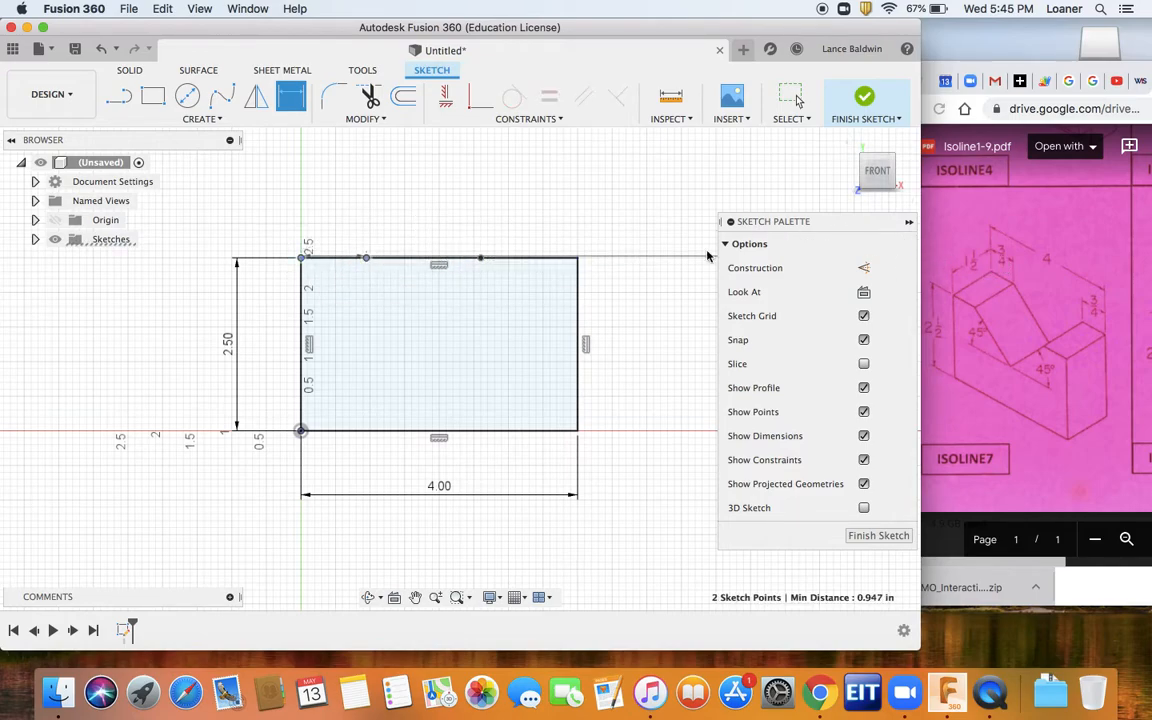
pyautogui.click(337, 219)
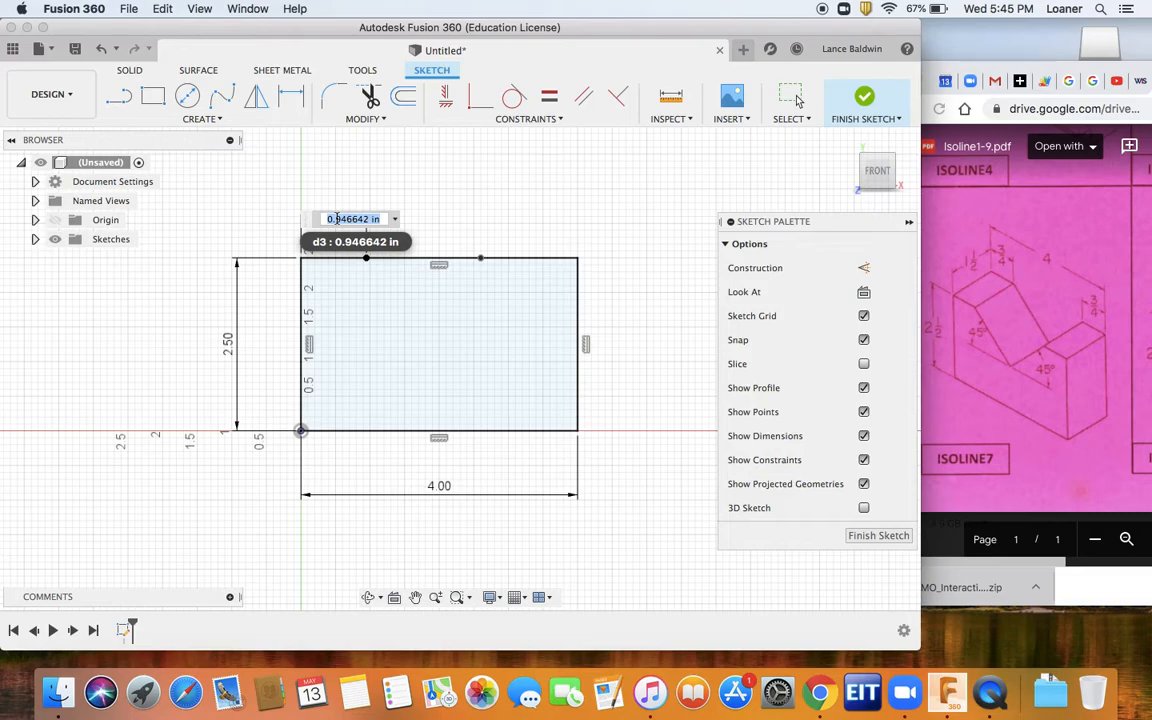
pyautogui.press('BackSpace')
pyautogui.write('.75')
pyautogui.press('Return')
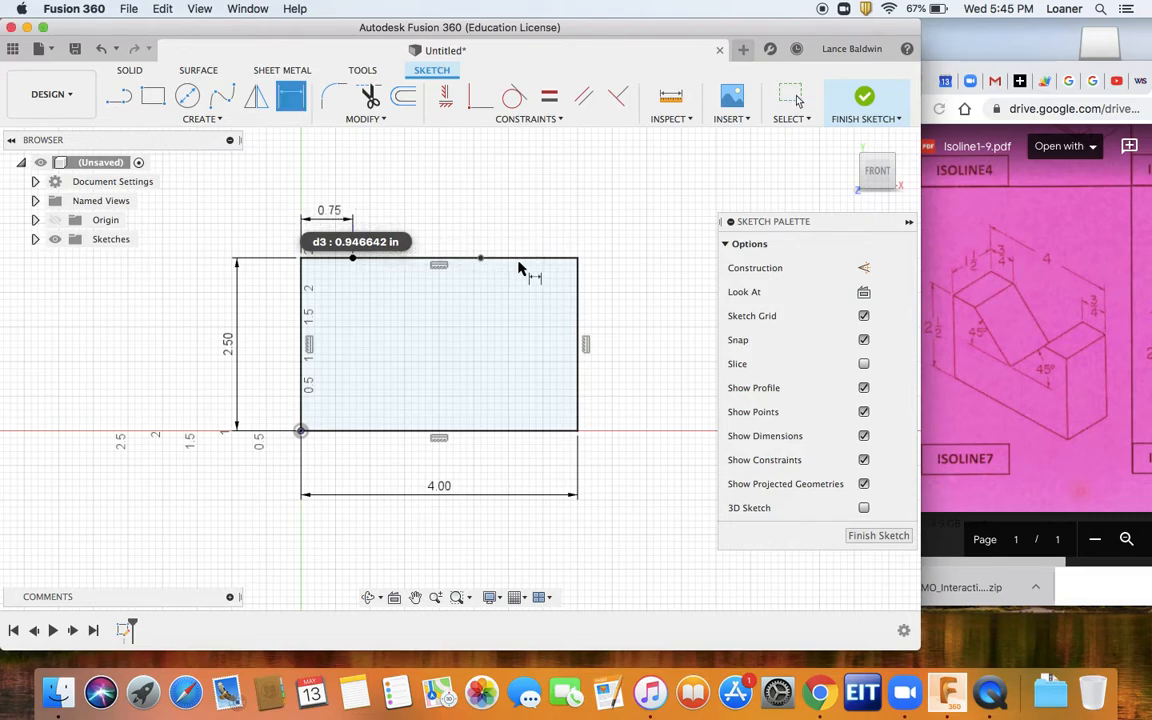
# - Dimension the right sketch point 0.75 in from the rectangle's top-right corner
pyautogui.click(481, 259)
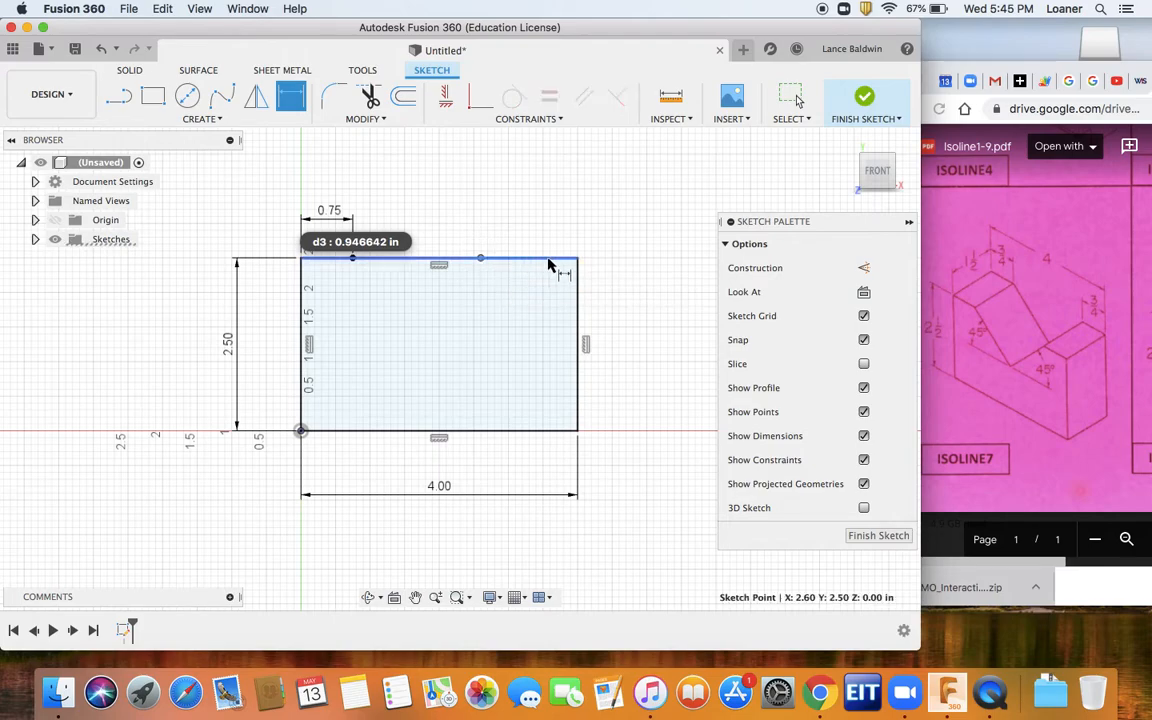
pyautogui.click(577, 259)
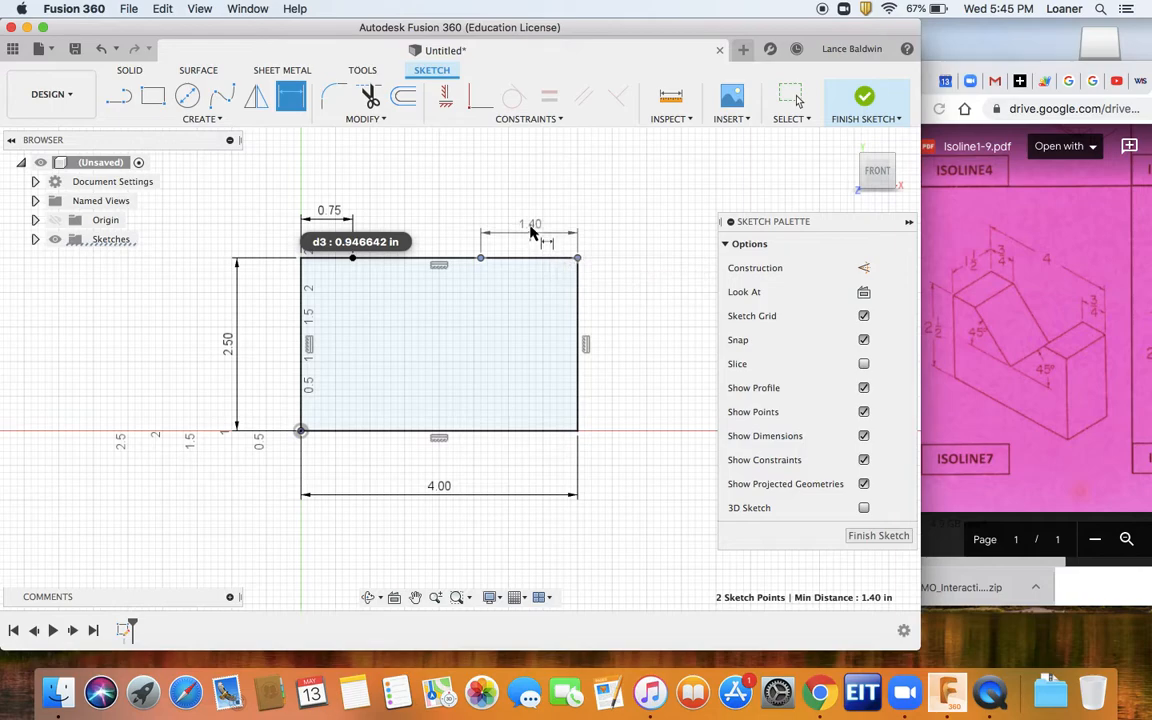
pyautogui.click(531, 226)
pyautogui.write('.75')
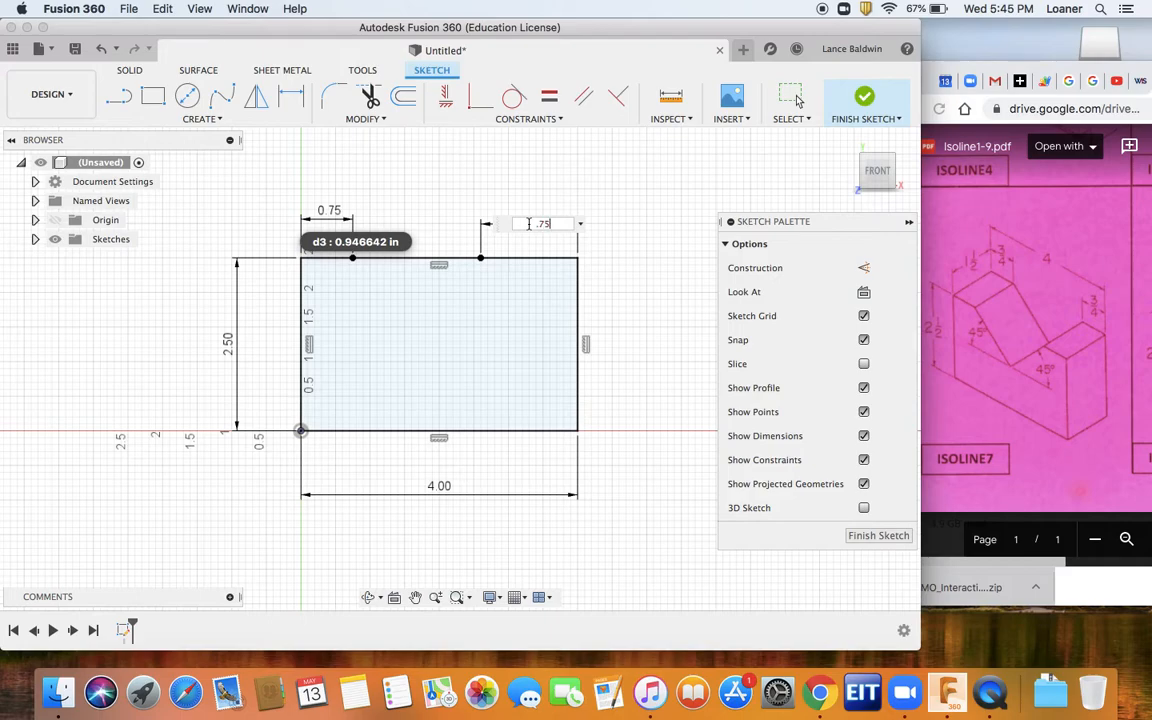
pyautogui.press('Return')
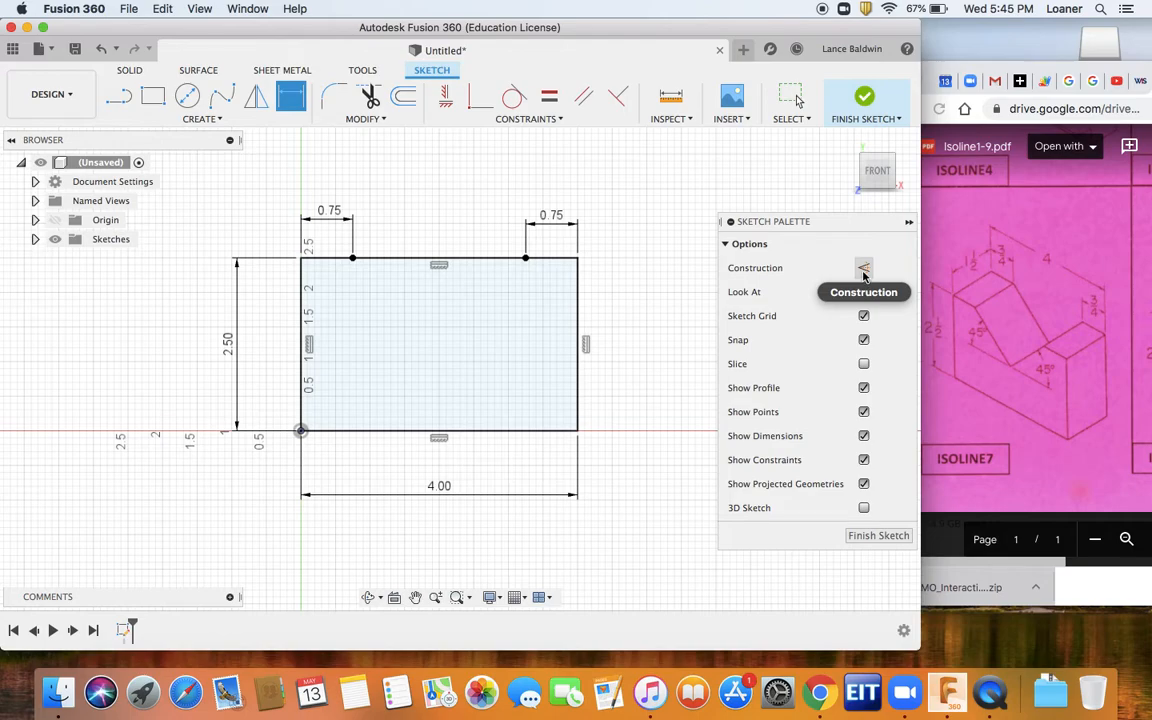
# - Draw a construction line about 4.43 in long from the right sketch point, sloping down to the left at 135 degrees
pyautogui.click(864, 269)
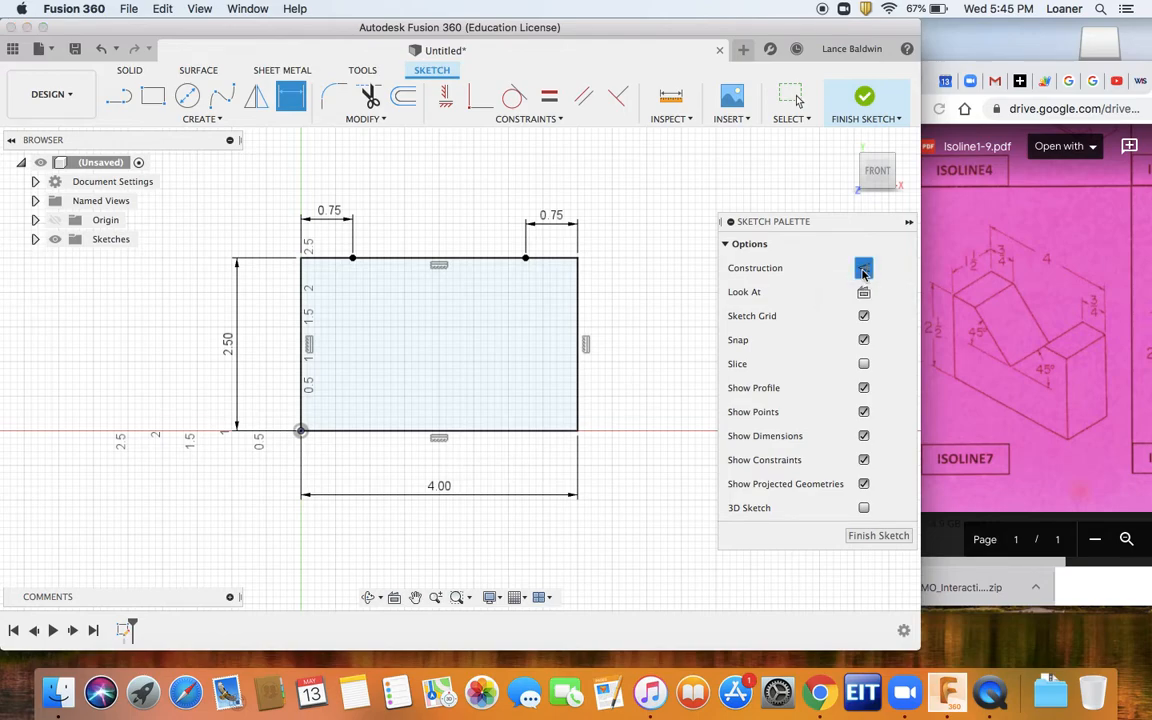
pyautogui.click(195, 121)
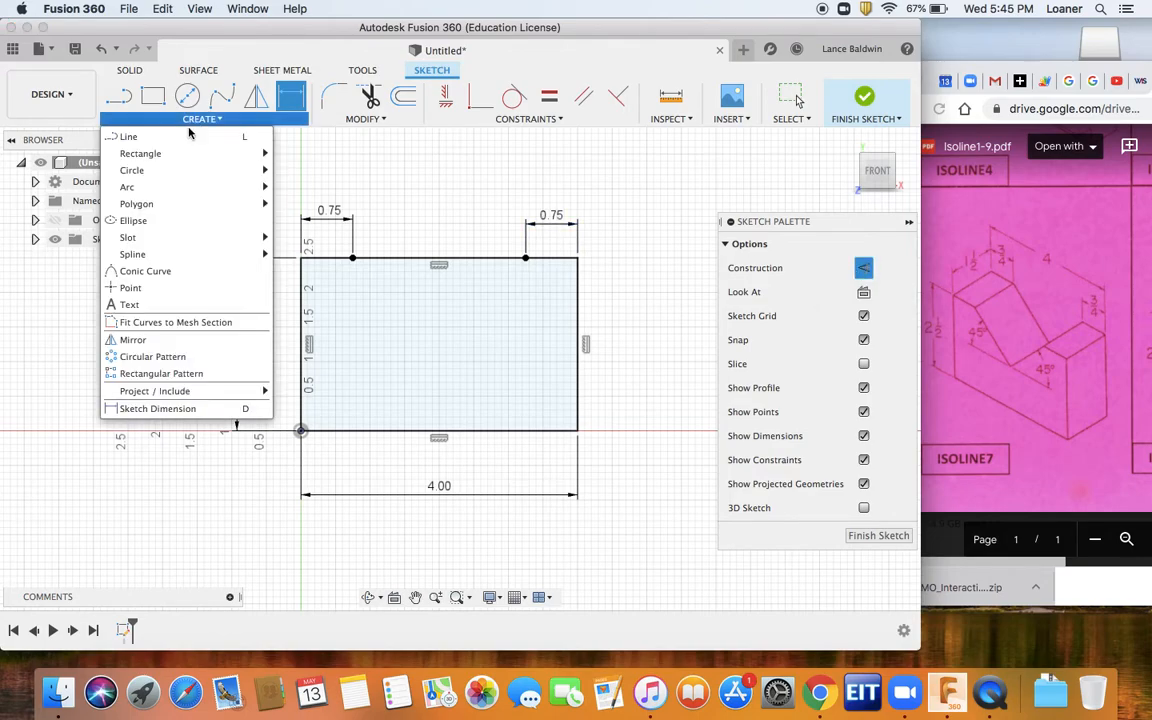
pyautogui.click(186, 137)
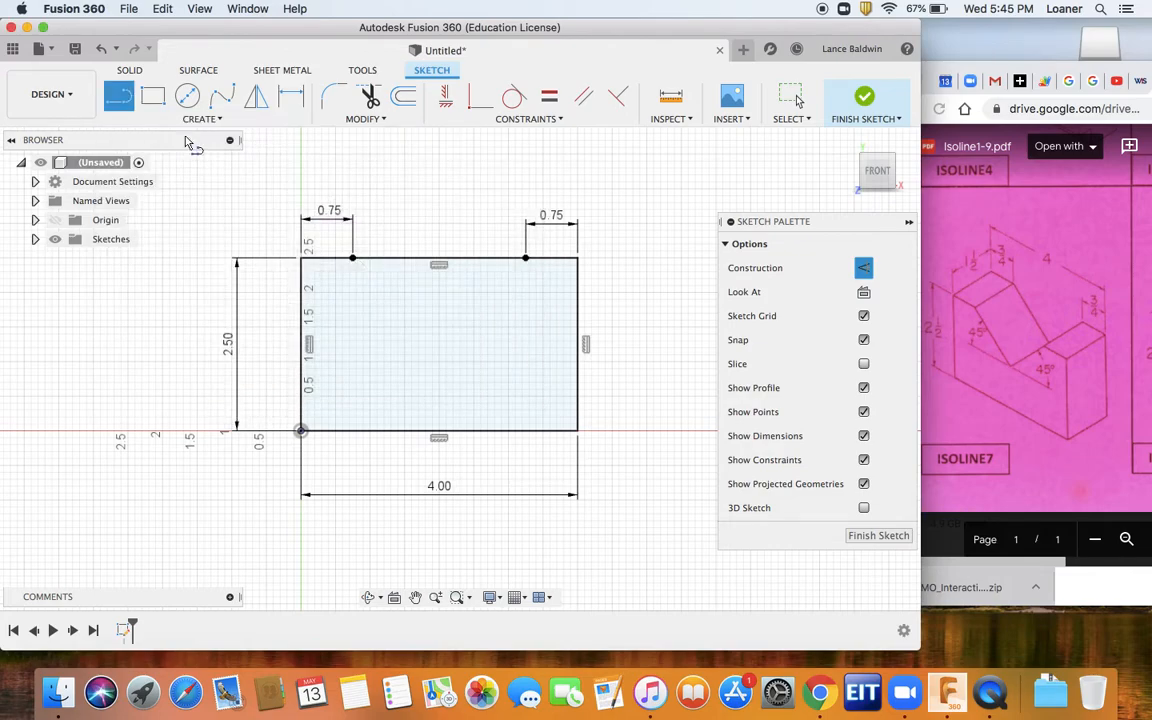
pyautogui.click(527, 259)
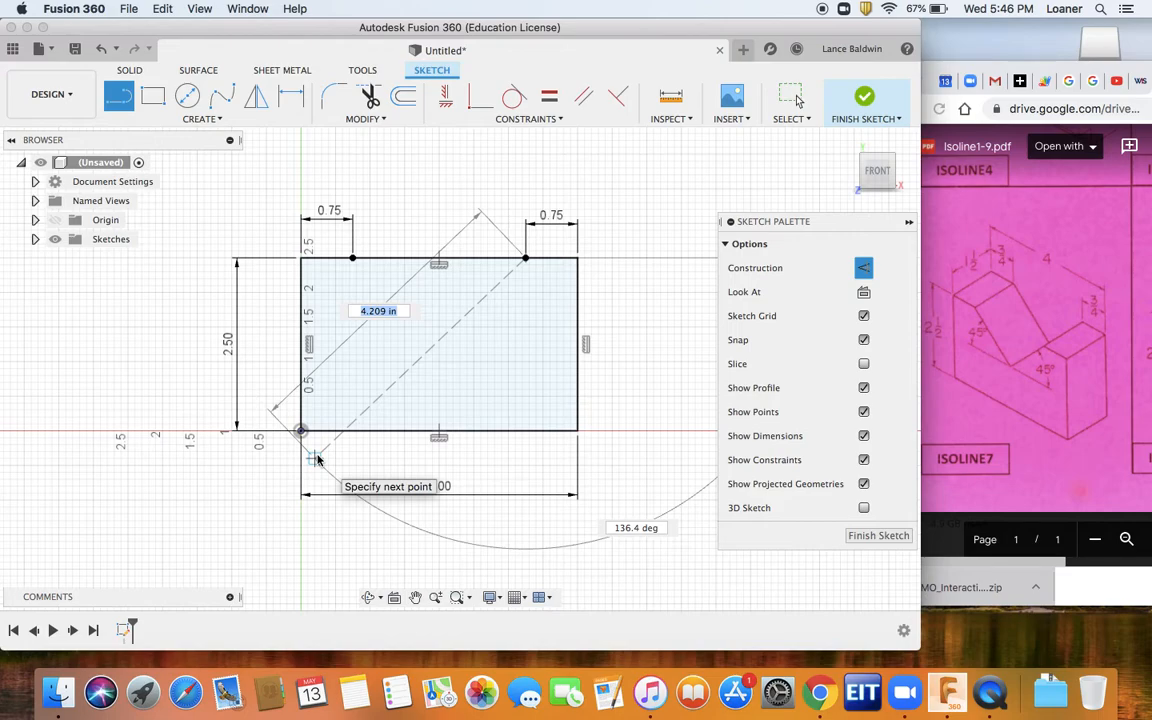
pyautogui.press('Tab')
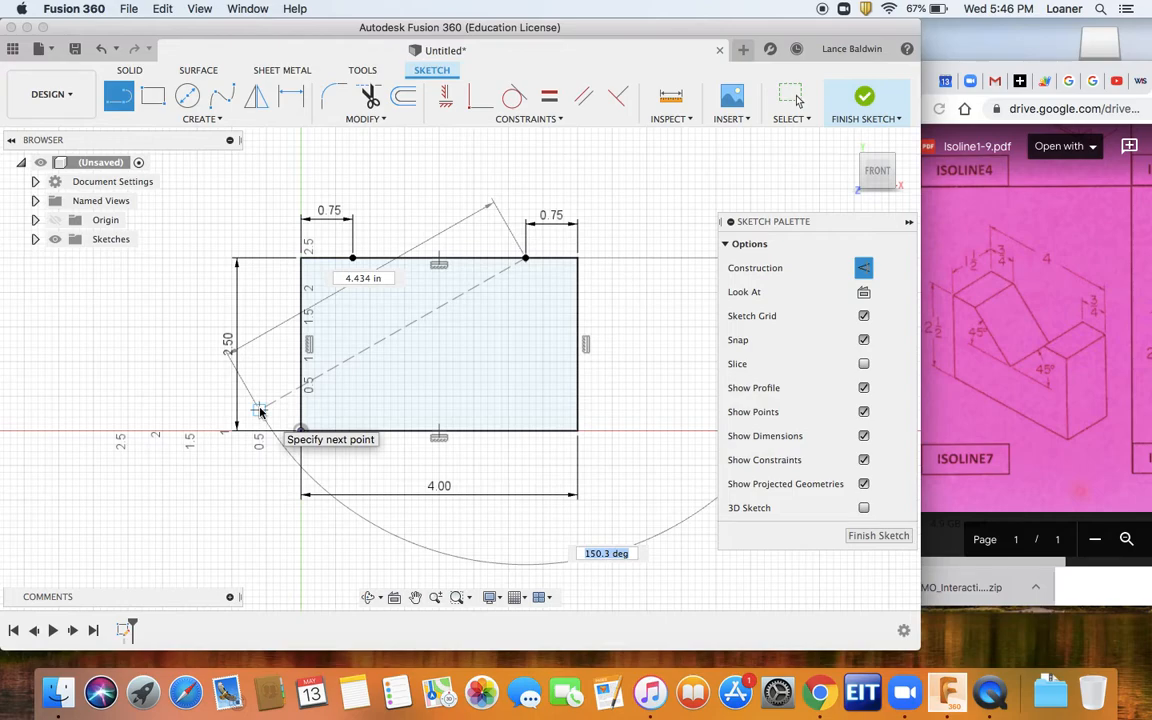
pyautogui.write('135')
pyautogui.press('Tab')
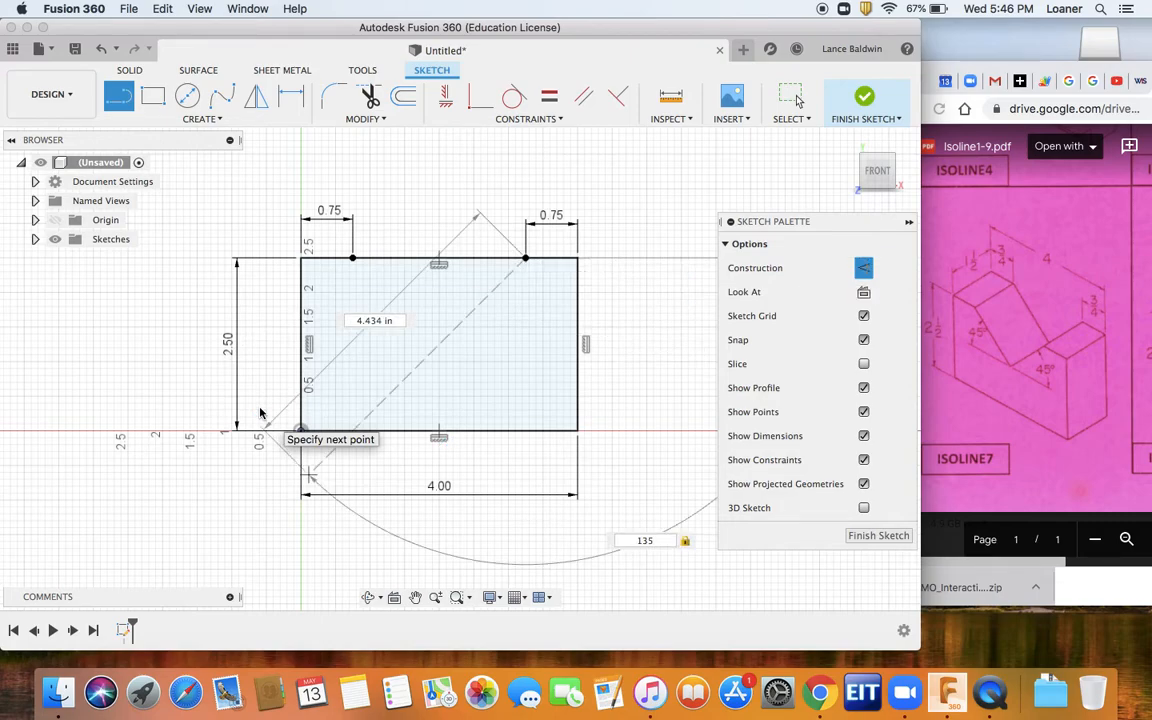
pyautogui.press('Return')
pyautogui.press('Escape')
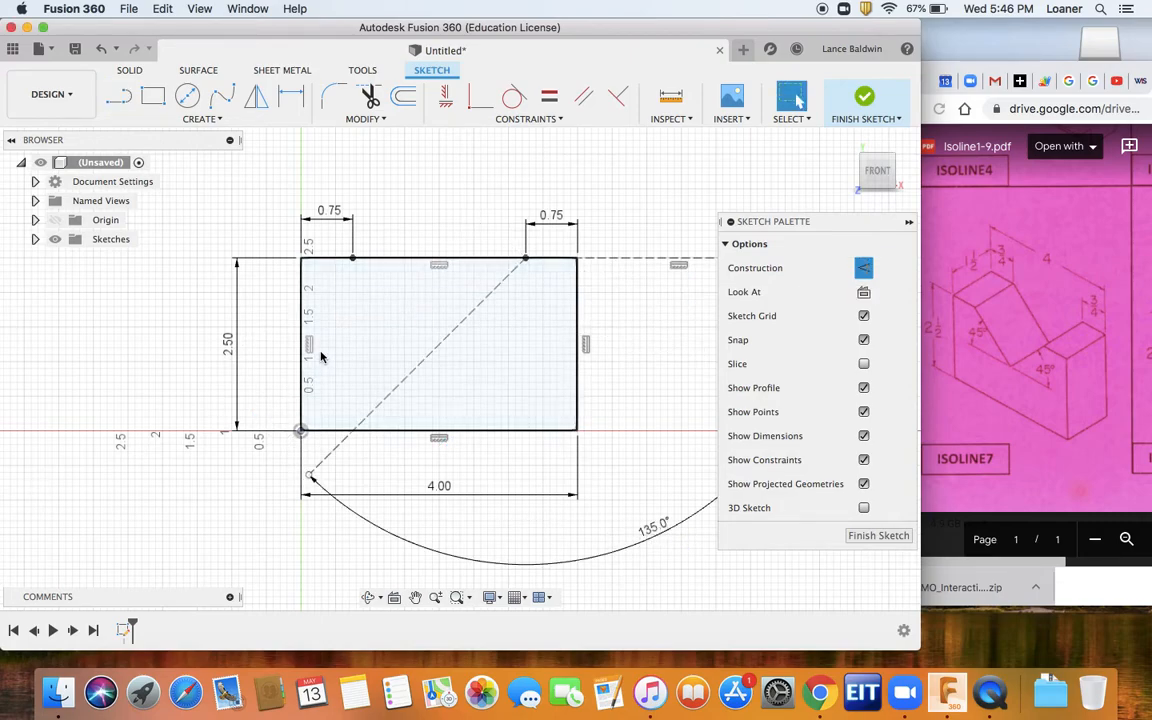
# - Draw a construction line about 4.96 in long from the left sketch point, sloping down to the right at 45 degrees
pyautogui.click(410, 372)
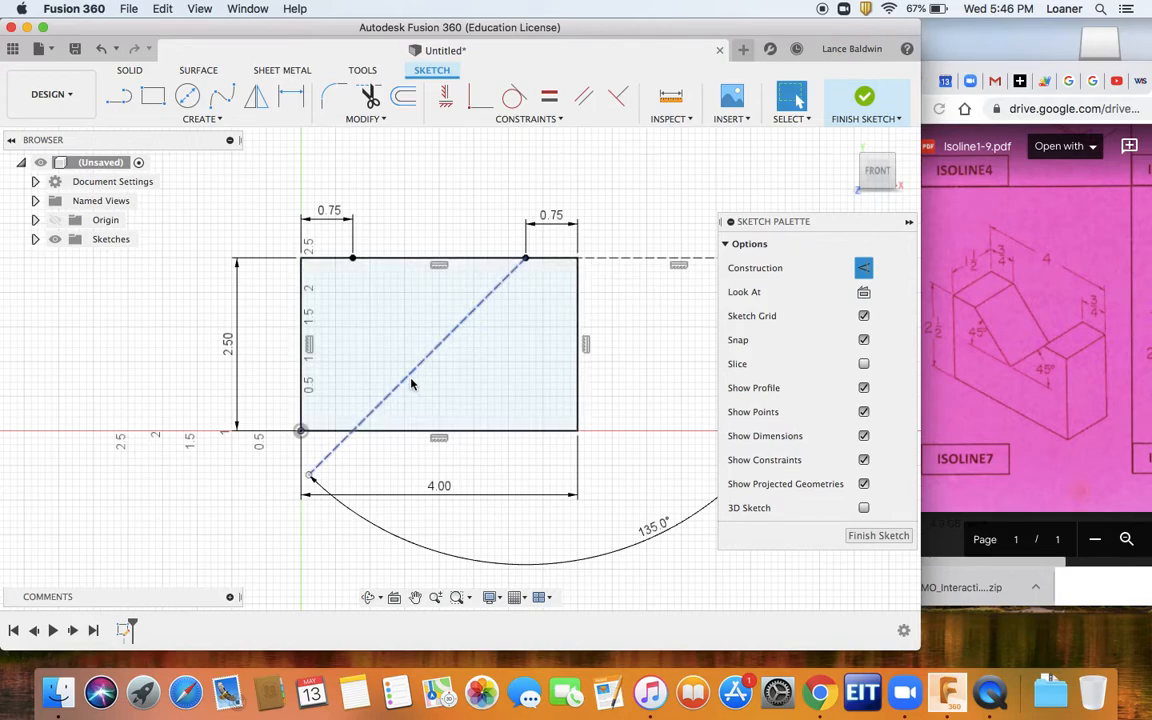
pyautogui.press('l')
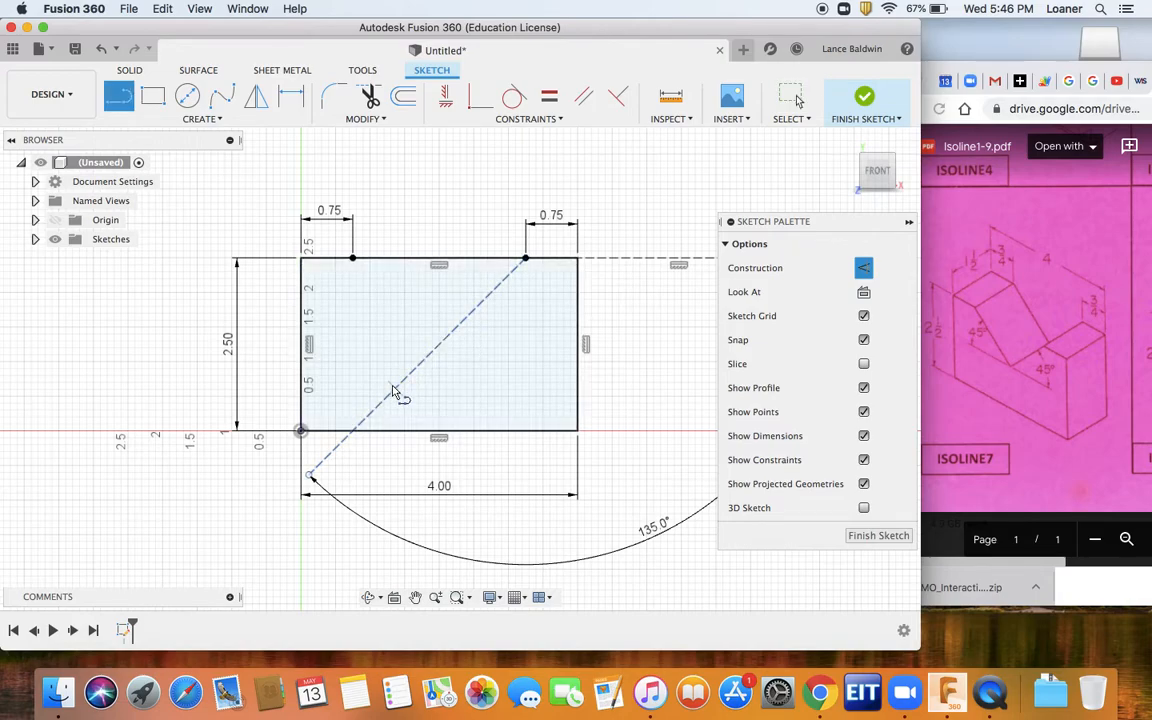
pyautogui.click(353, 258)
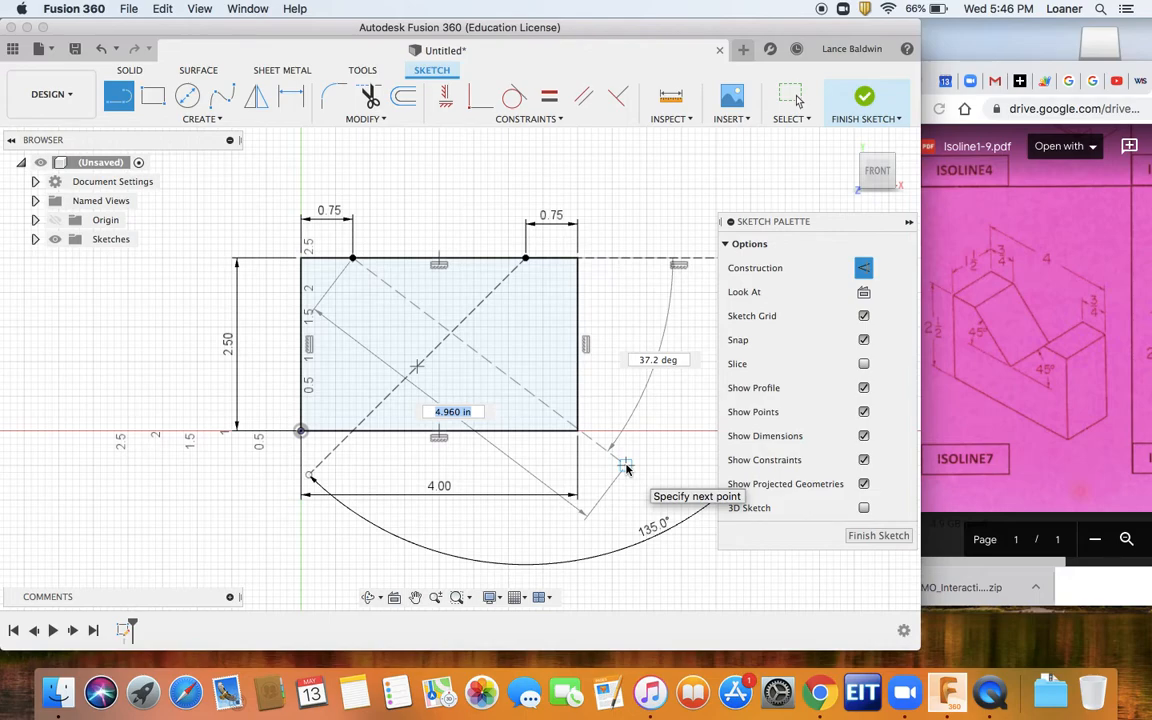
pyautogui.press('Tab')
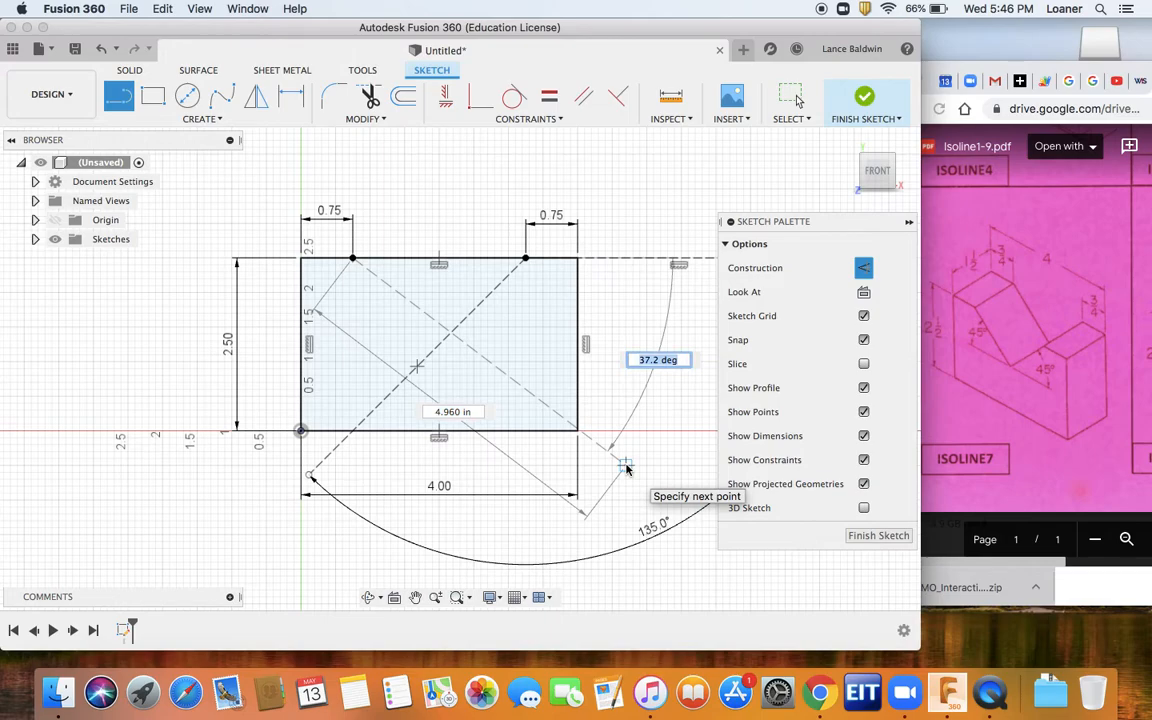
pyautogui.write('45')
pyautogui.press('Tab')
pyautogui.press('Return')
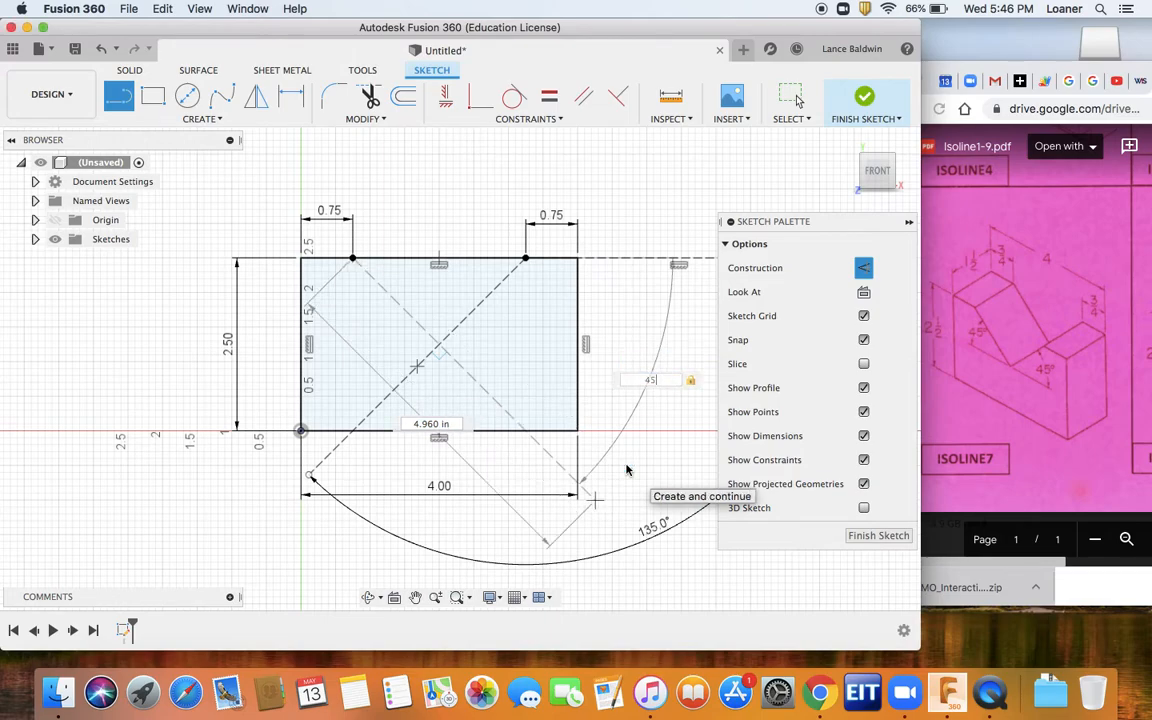
pyautogui.press('Escape')
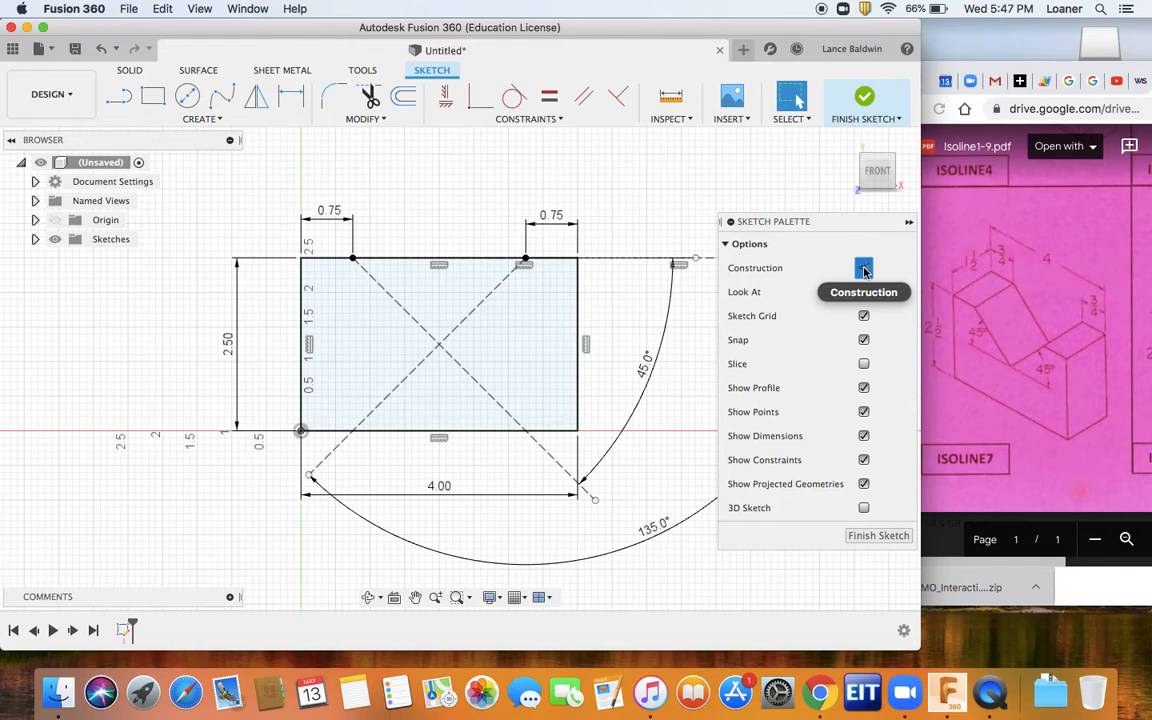
# - Draw the V-notch with solid lines from the left sketch point to the construction lines' intersection and up to the right point, and finish the sketch
pyautogui.click(864, 270)
pyautogui.press('l')
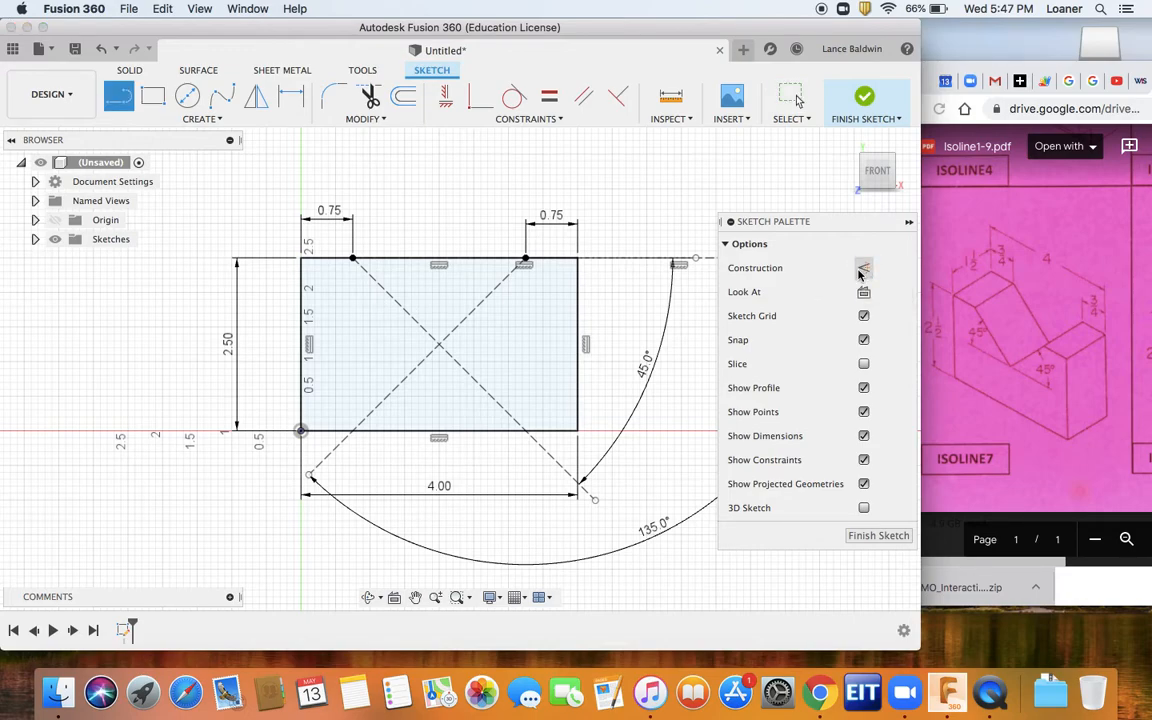
pyautogui.click(352, 259)
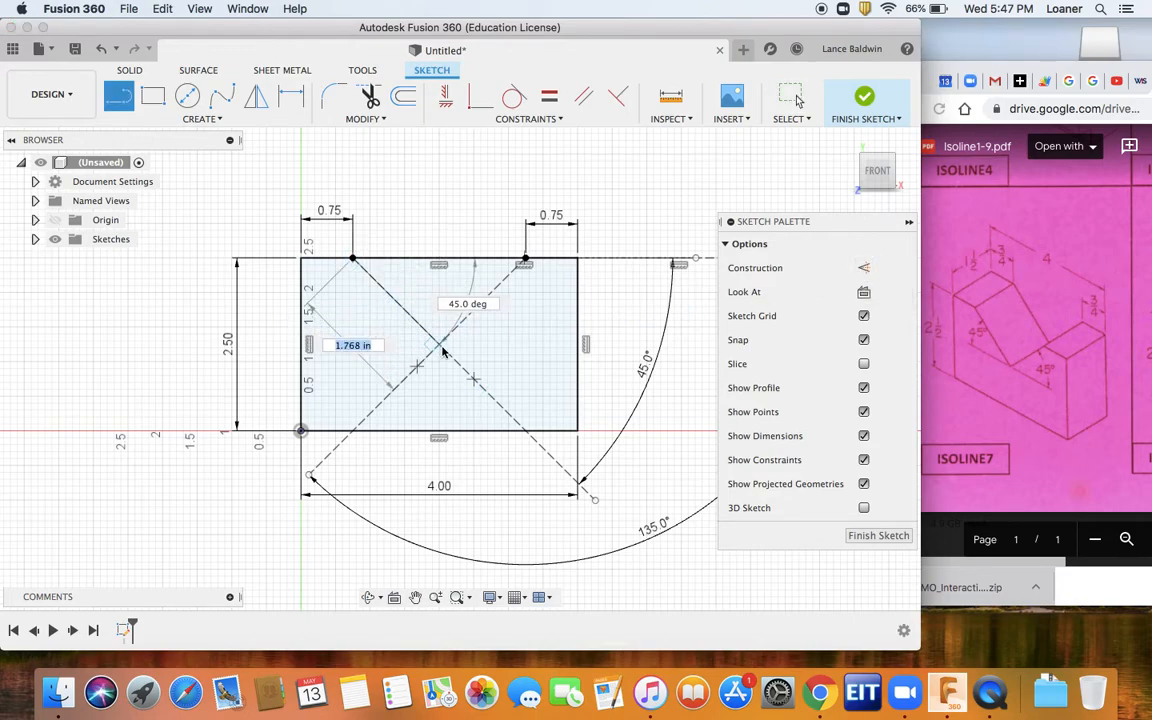
pyautogui.click(440, 346)
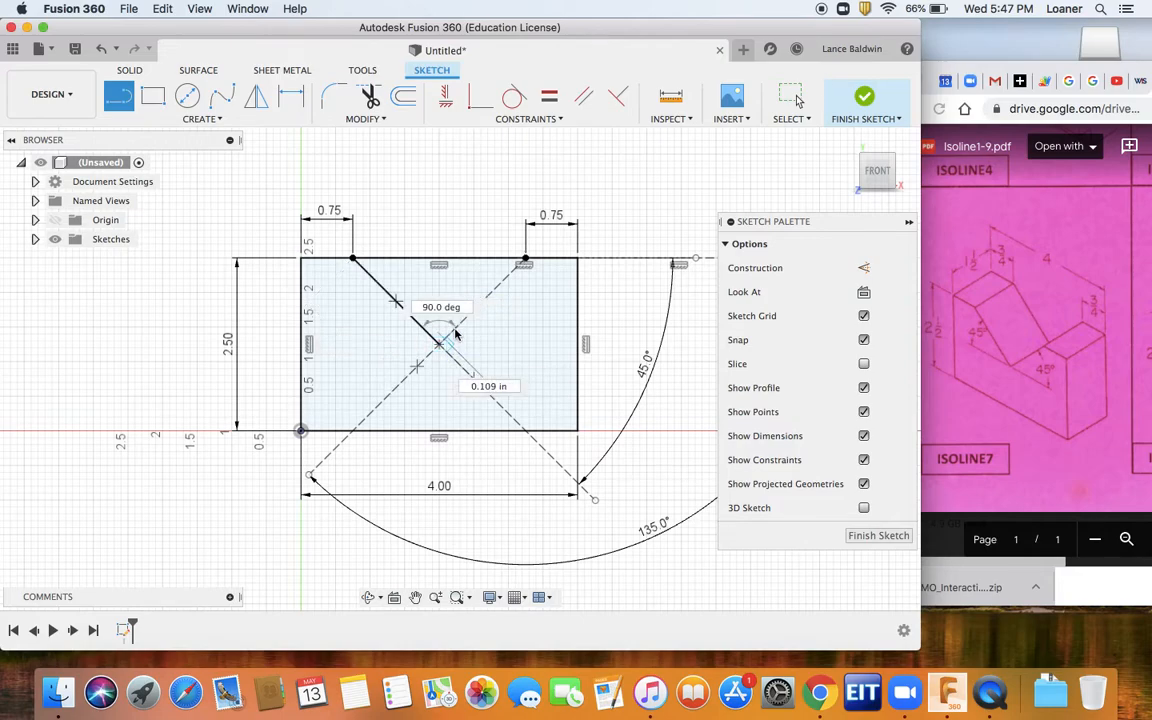
pyautogui.doubleClick(525, 260)
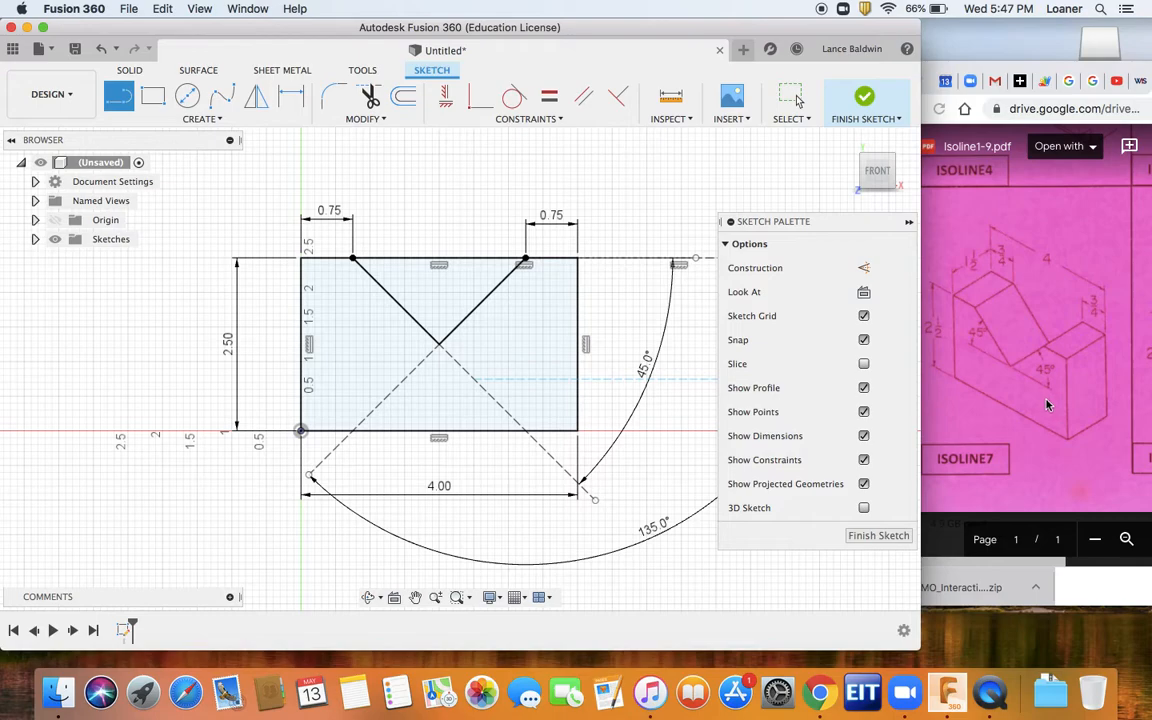
pyautogui.click(865, 97)
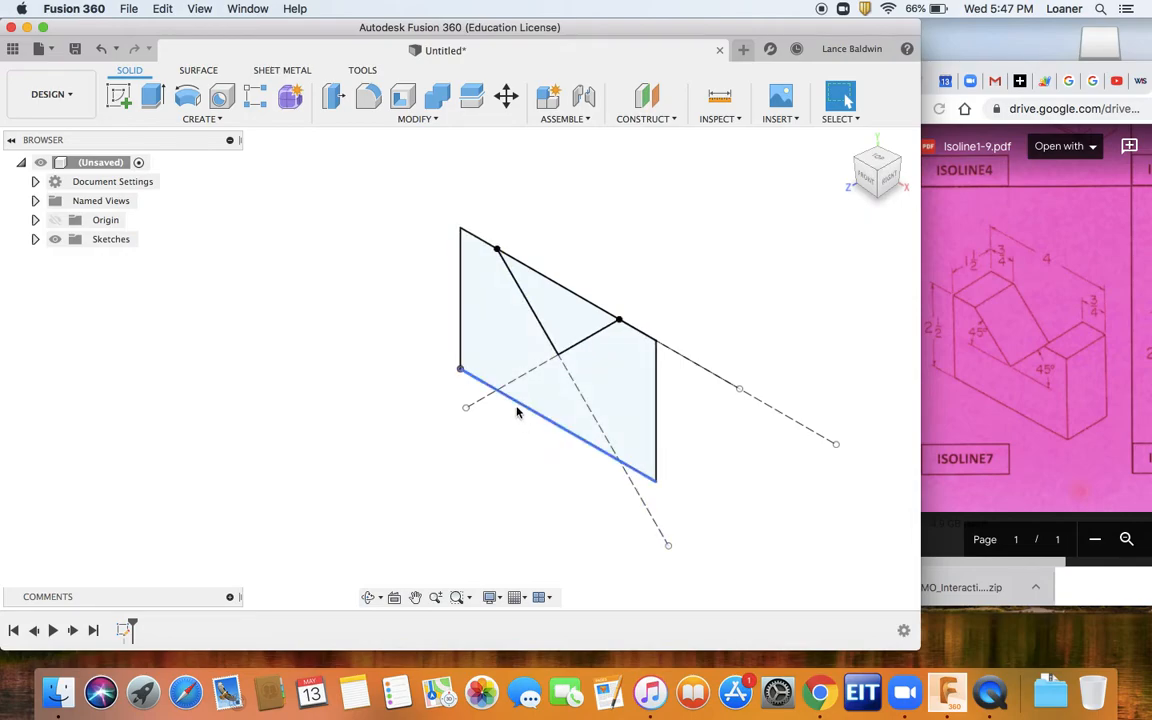
# - Extrude the profile below the V-notch by -1 1/2 in as a new body and show the block in the home view
pyautogui.press('e')
pyautogui.click(618, 391)
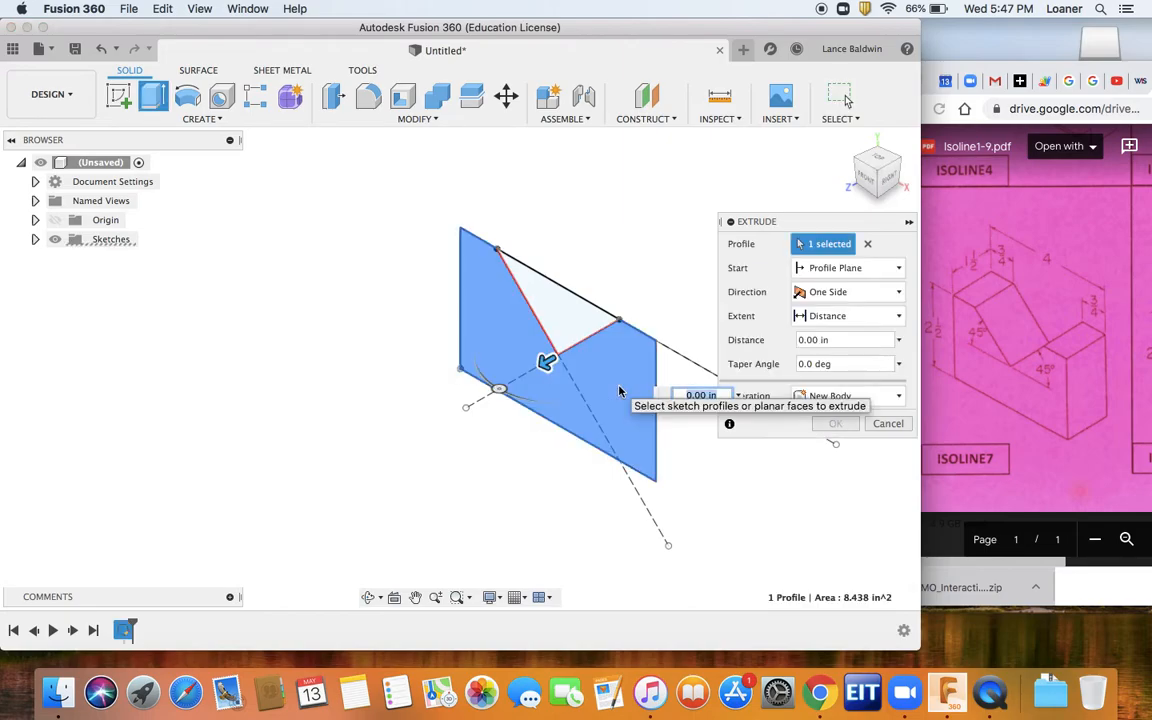
pyautogui.moveTo(545, 361); pyautogui.dragTo(628, 348)
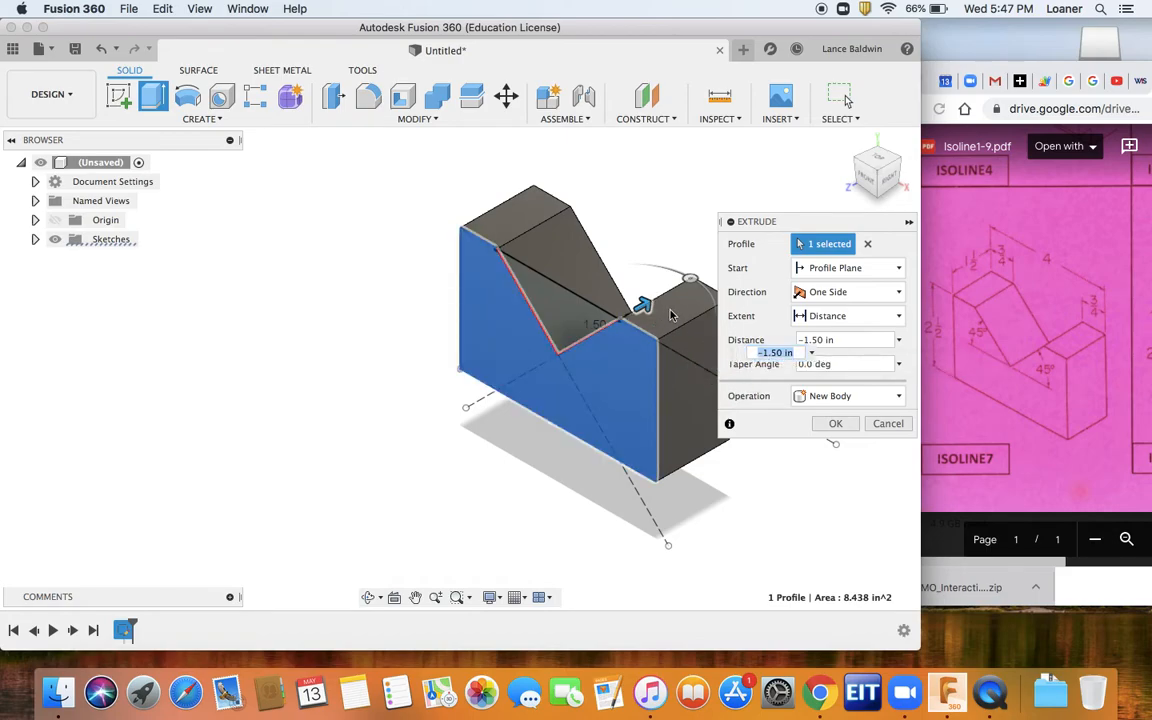
pyautogui.moveTo(640, 308); pyautogui.dragTo(630, 315)
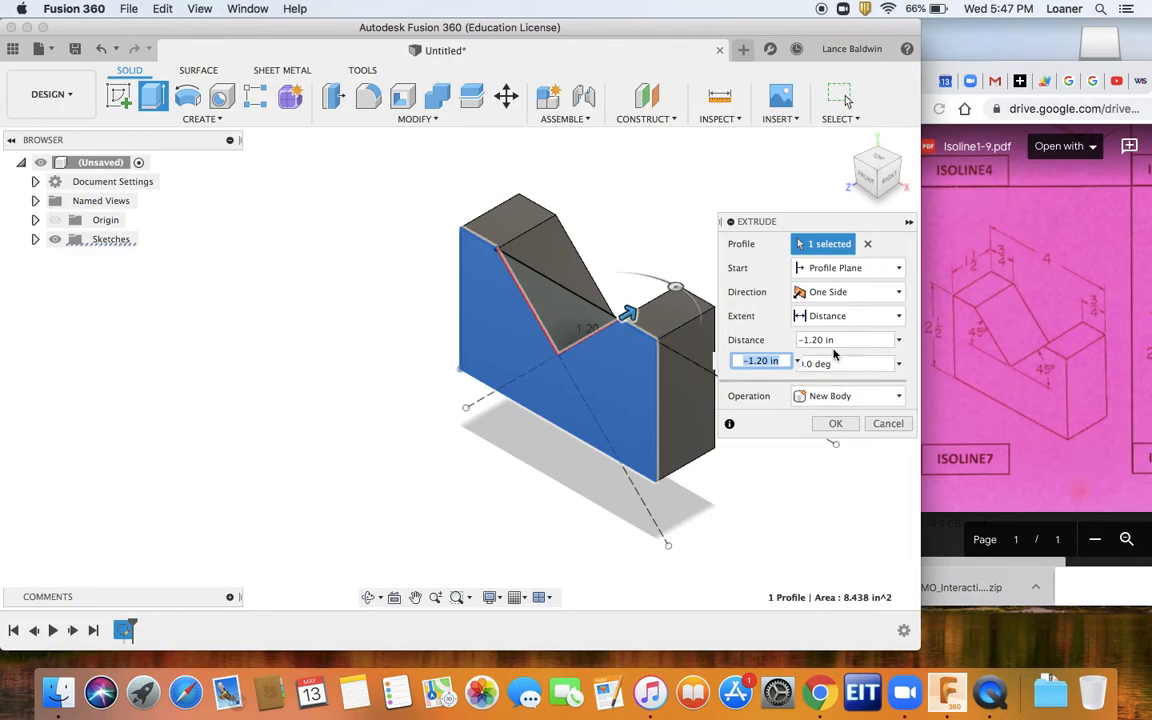
pyautogui.click(841, 340)
pyautogui.moveTo(841, 340); pyautogui.dragTo(784, 343)
pyautogui.write('1')
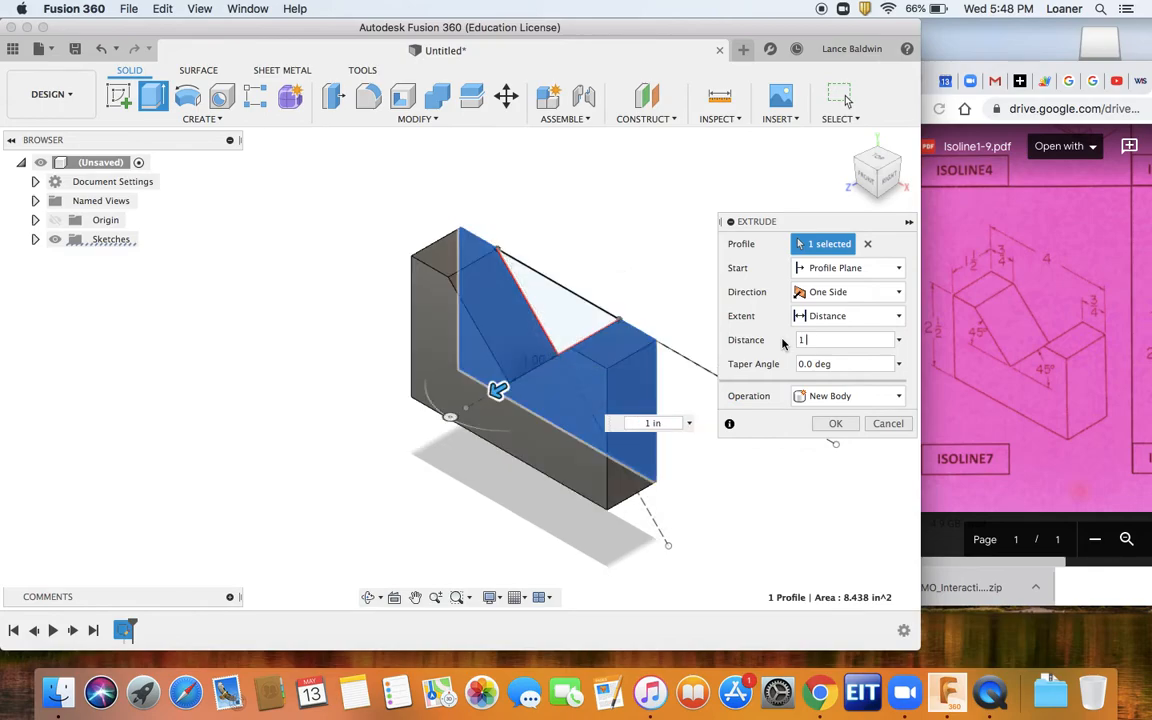
pyautogui.press('BackSpace')
pyautogui.write('-1')
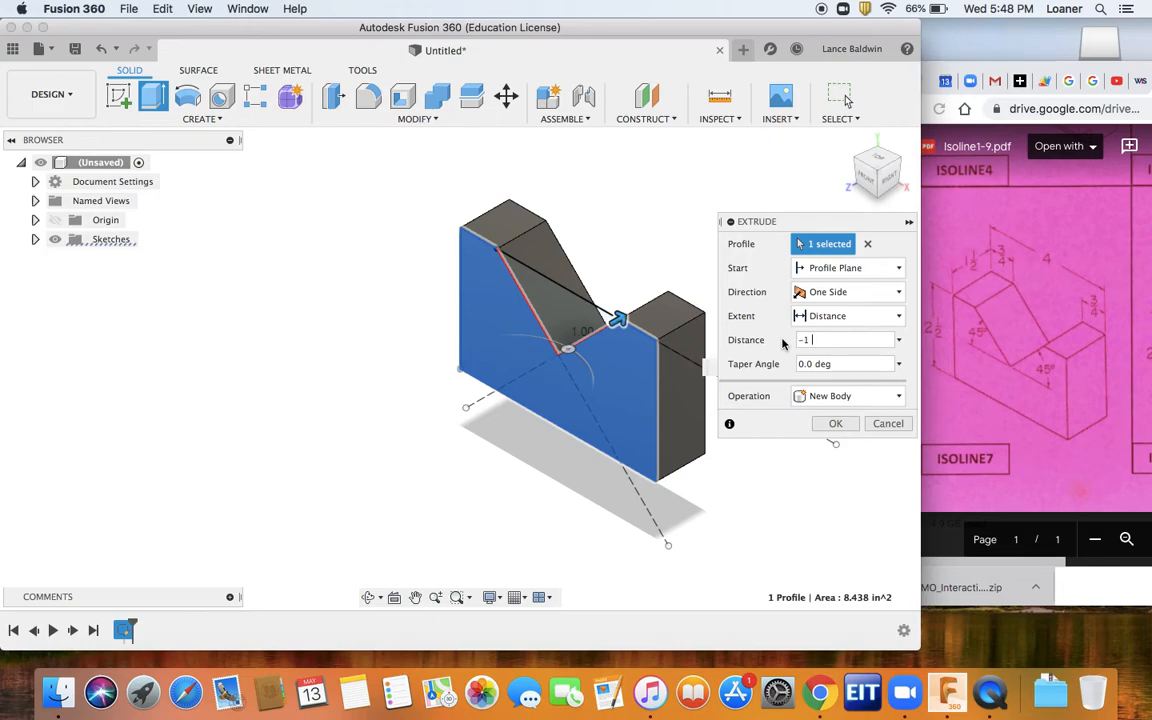
pyautogui.write(' 1/2')
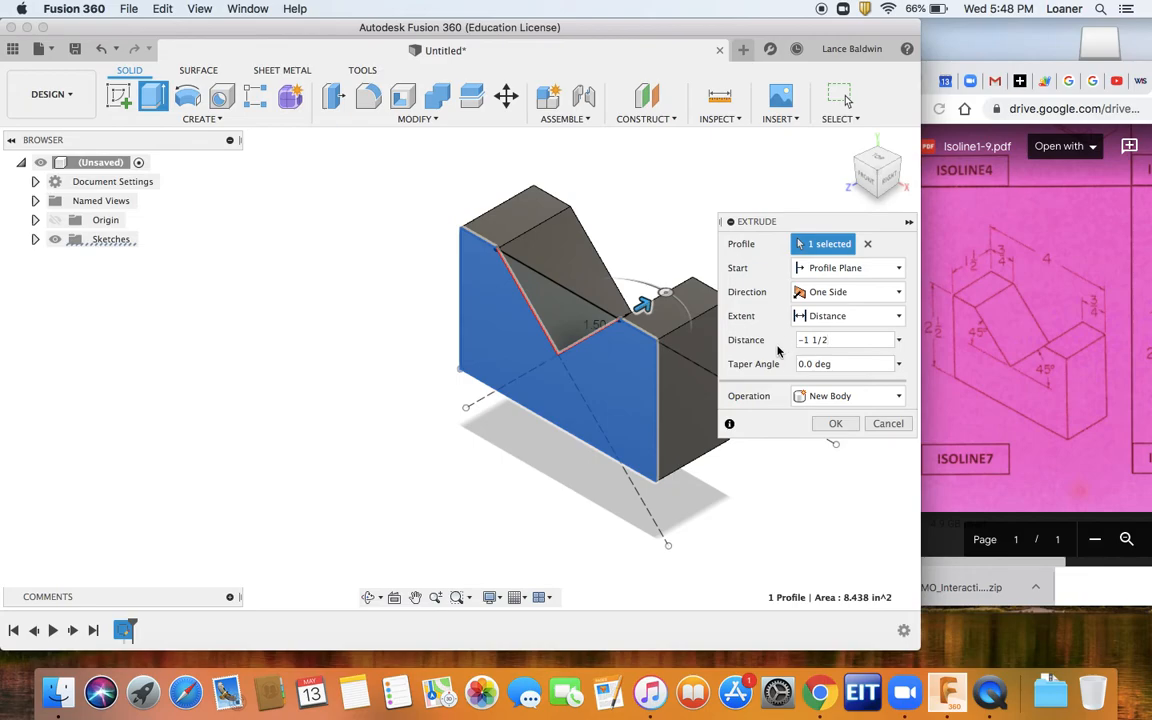
pyautogui.click(836, 425)
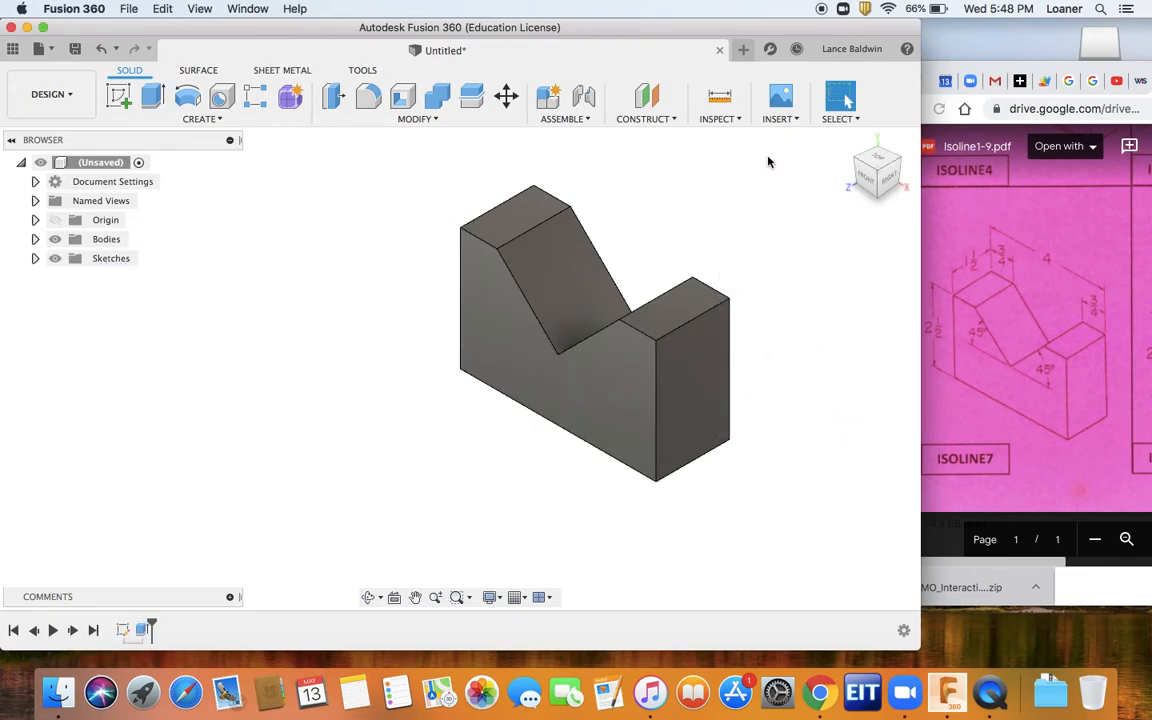
pyautogui.click(847, 141)
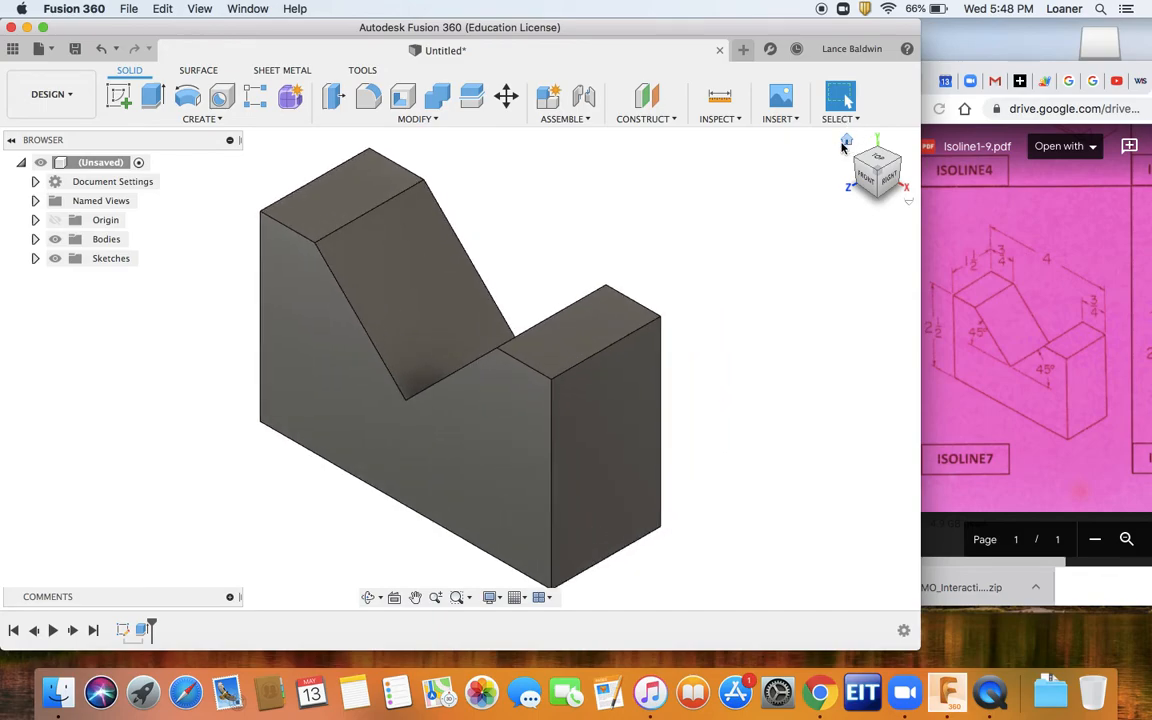